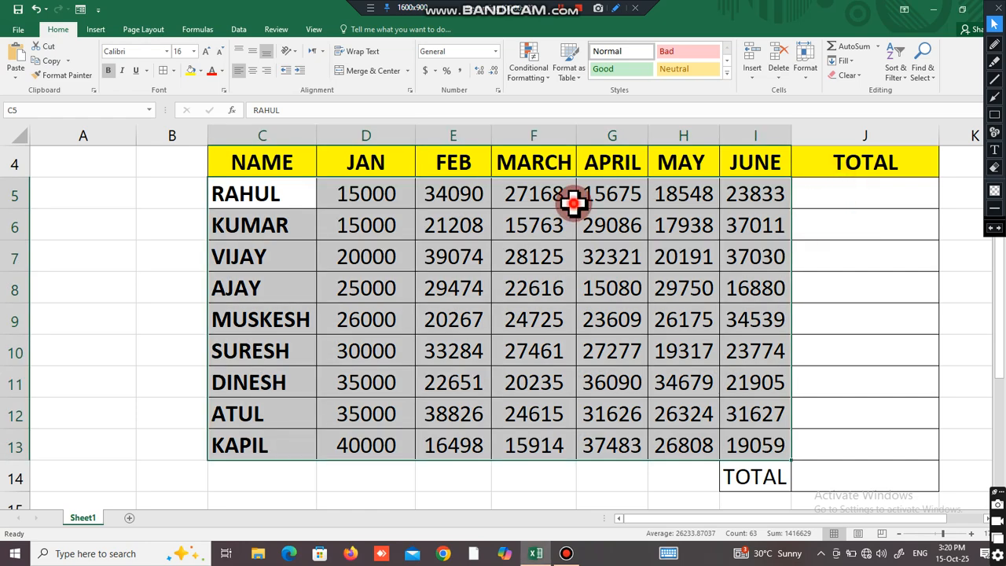
Review the month headings from JAN to JUNE and the first data row's empty TOTAL cell
left_click(564, 198)
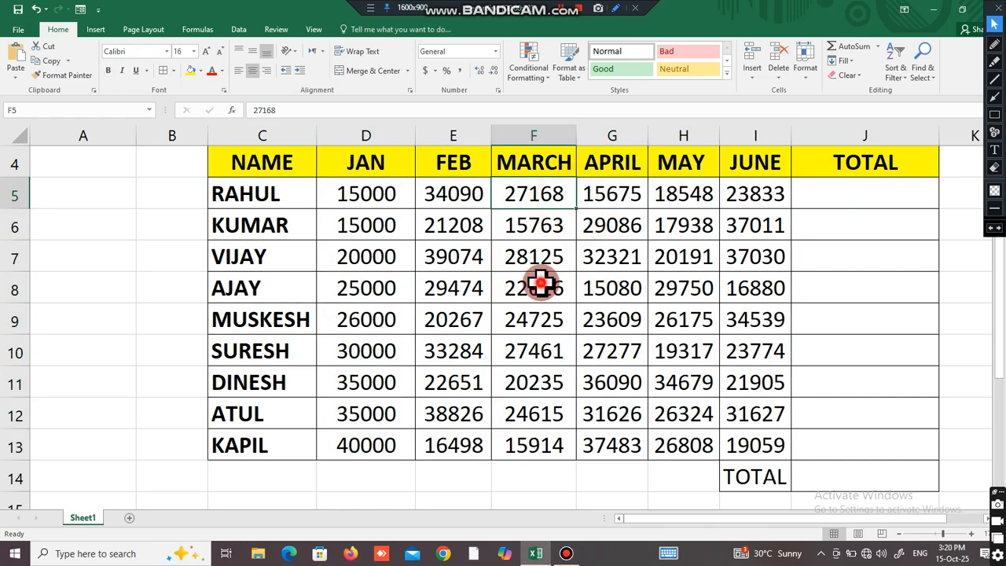
left_click(370, 198)
left_click(391, 165)
left_click_drag(390, 165, 736, 162)
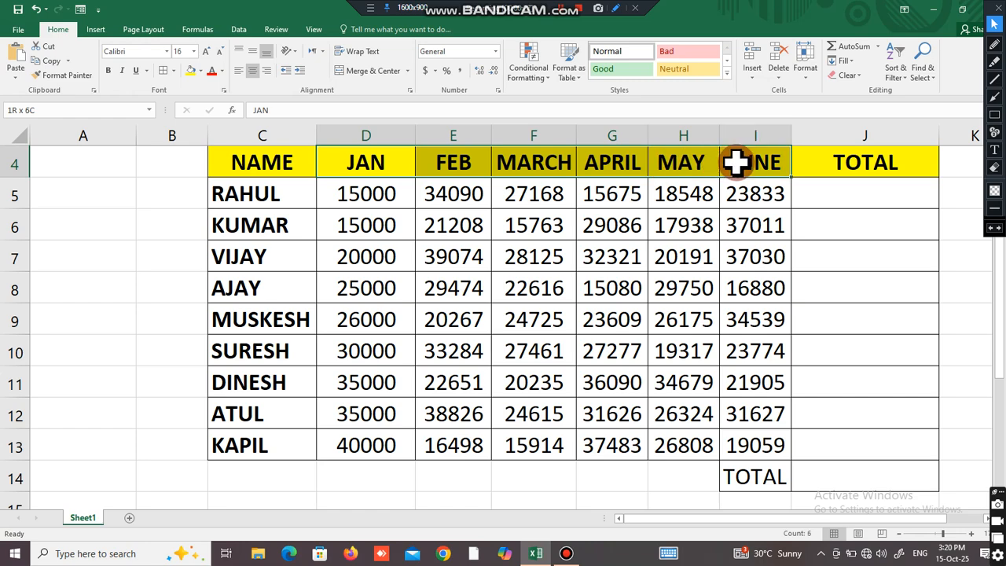
left_click(374, 194)
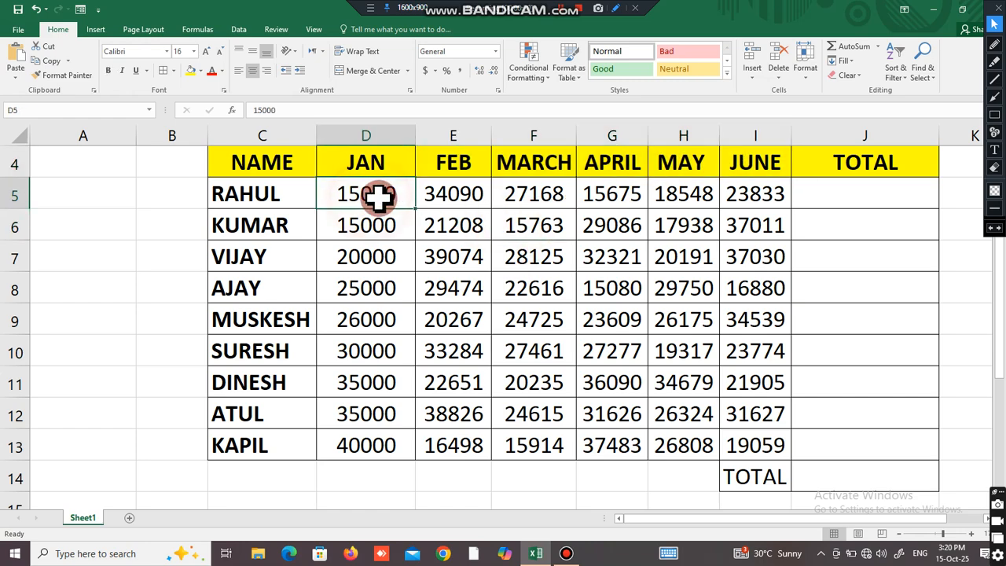
mouse_move(378, 196)
left_mouse_down()
mouse_move(765, 196)
mouse_move(386, 197)
left_mouse_up()
left_click(877, 196)
left_click(832, 200)
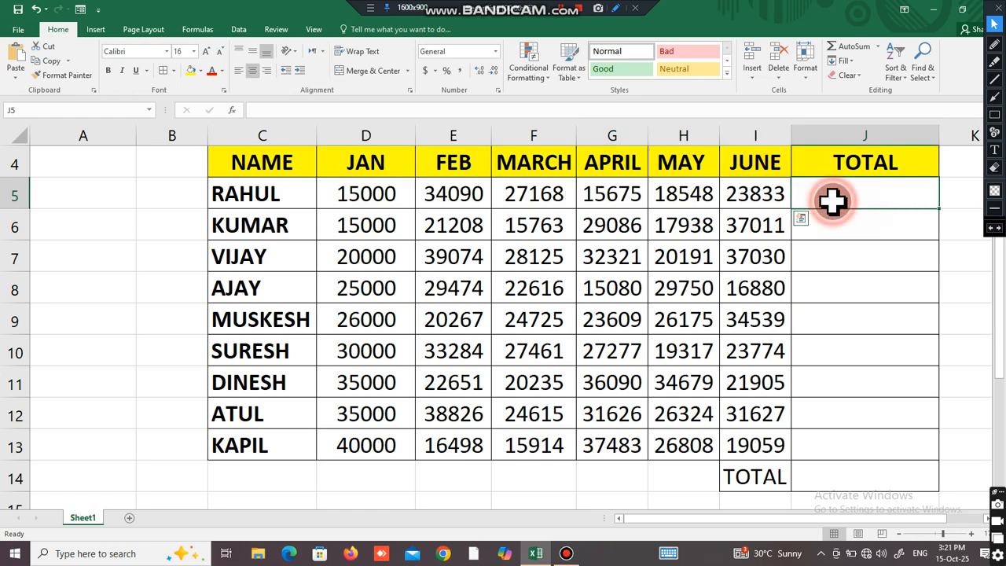
Examine the first data row's monthly amounts from January to June, cells D5 through I5
left_click(375, 195)
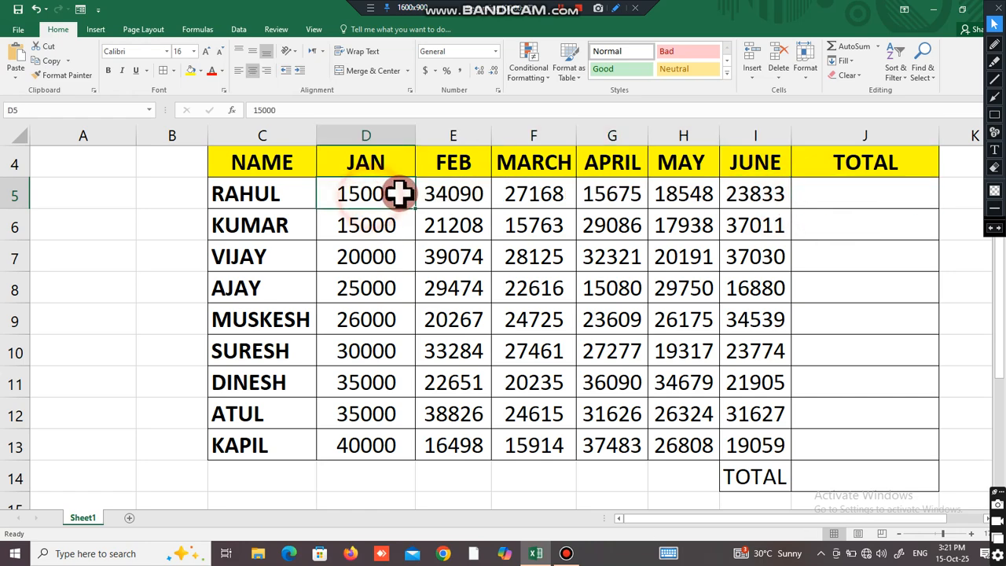
left_click(437, 194)
left_click(542, 195)
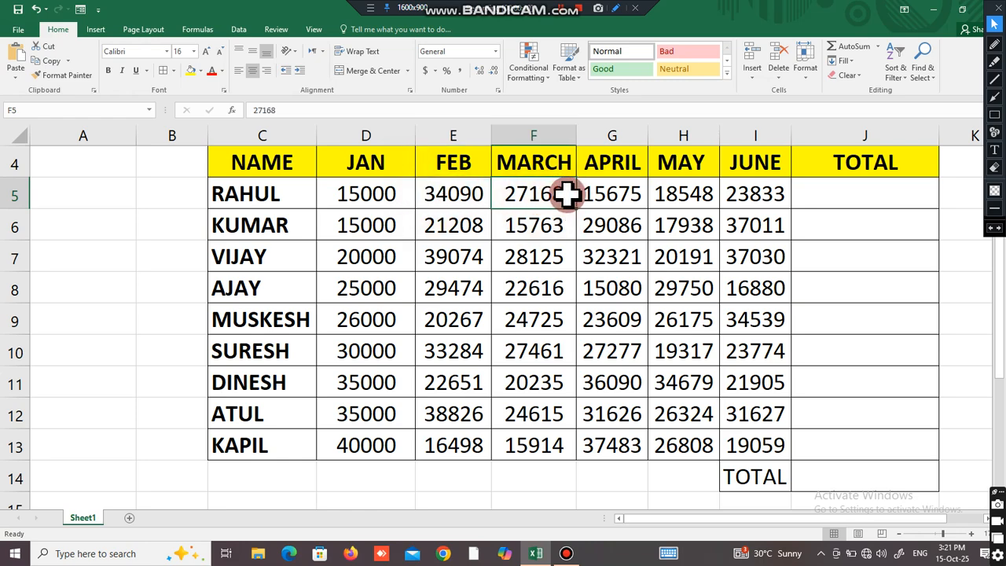
left_click(602, 195)
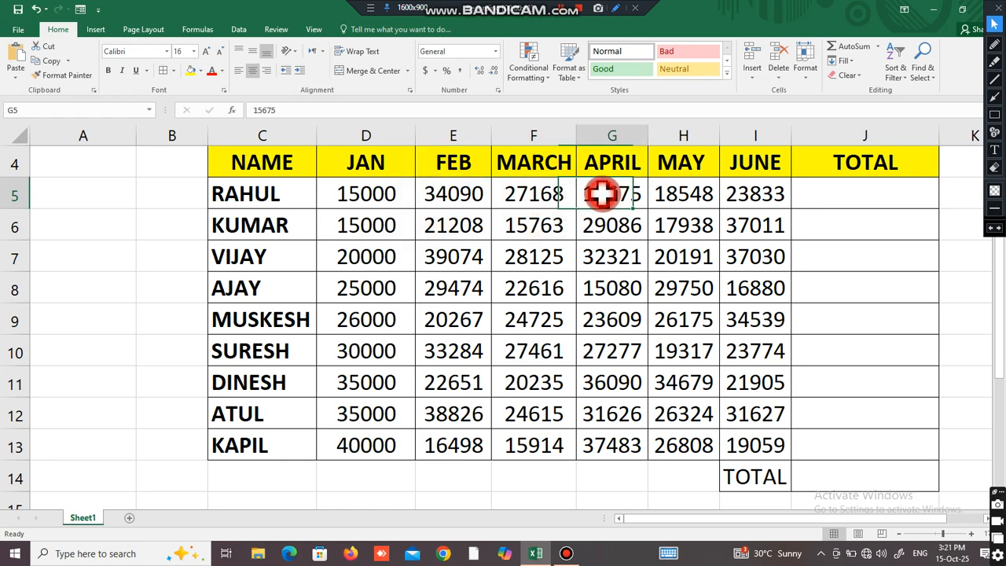
left_click(694, 194)
left_click(747, 196)
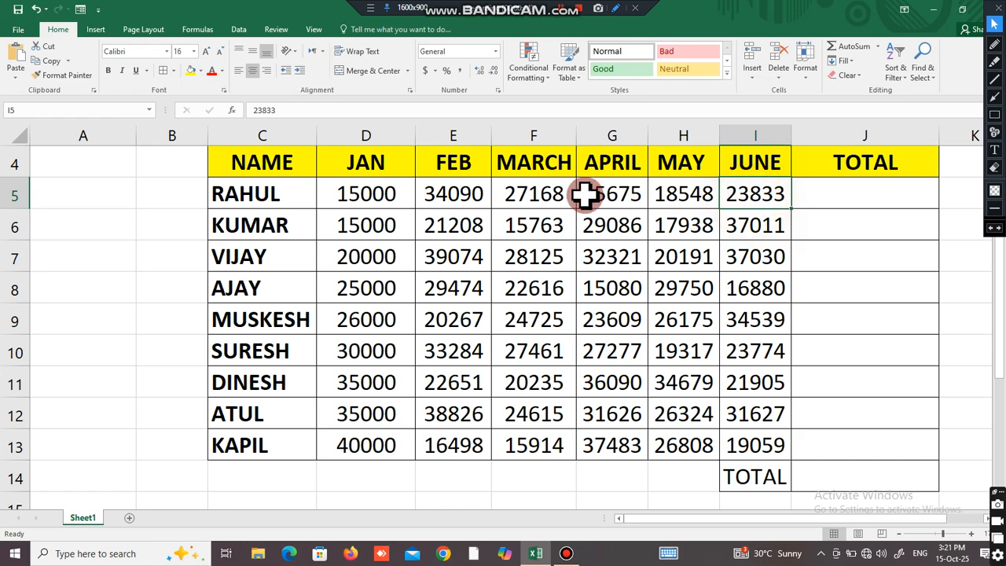
left_click_drag(388, 195, 733, 196)
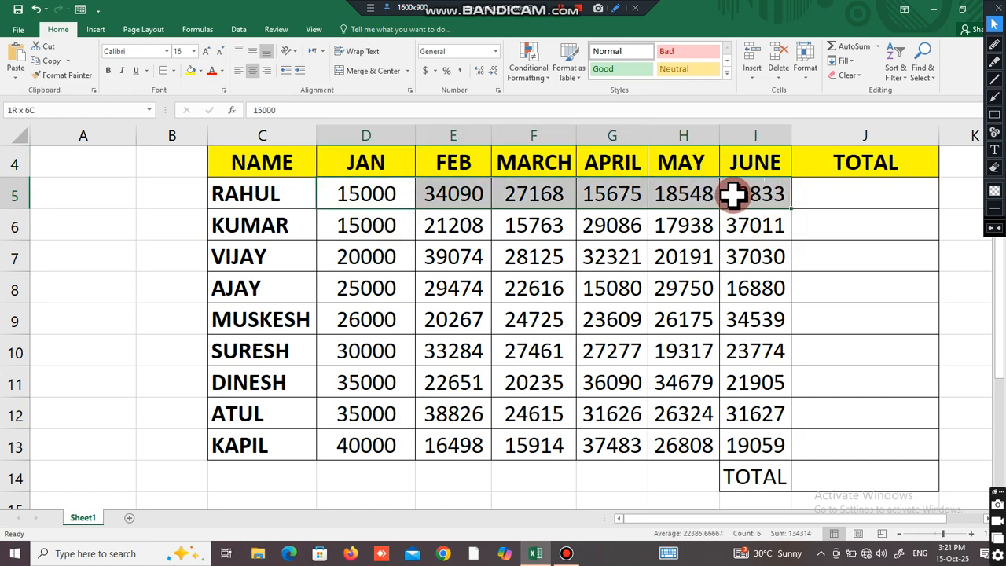
left_click_drag(398, 198, 368, 198)
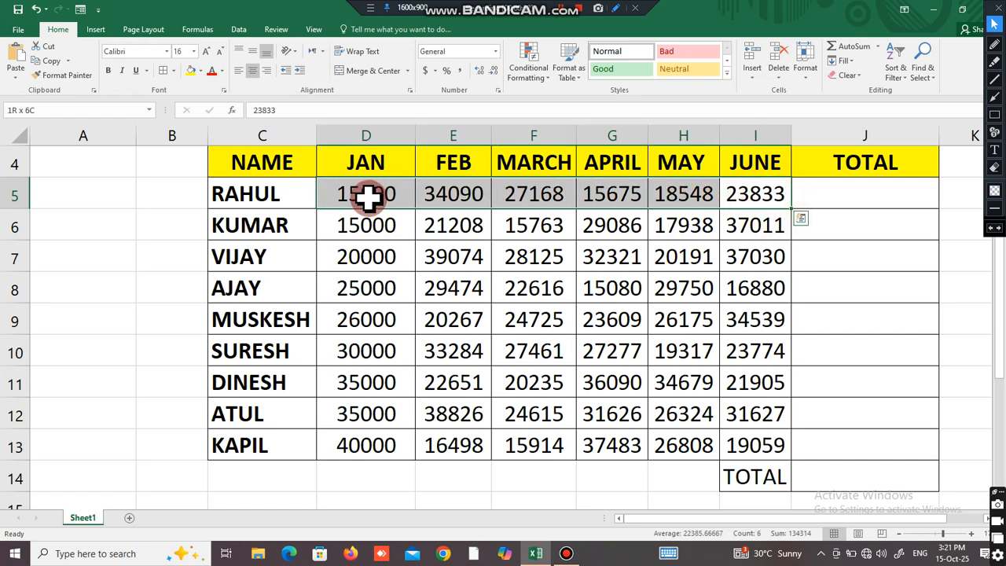
left_click(844, 202)
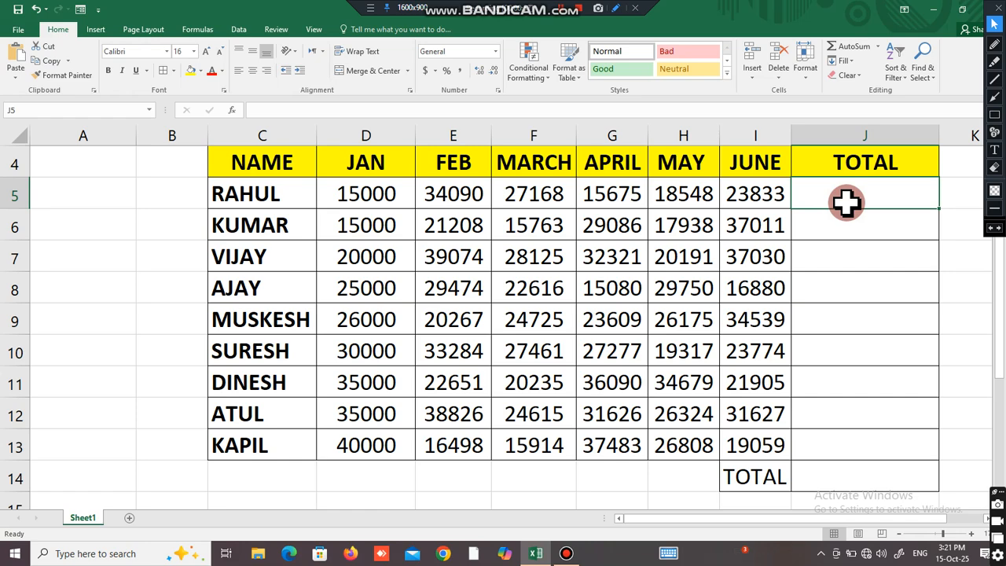
type("=")
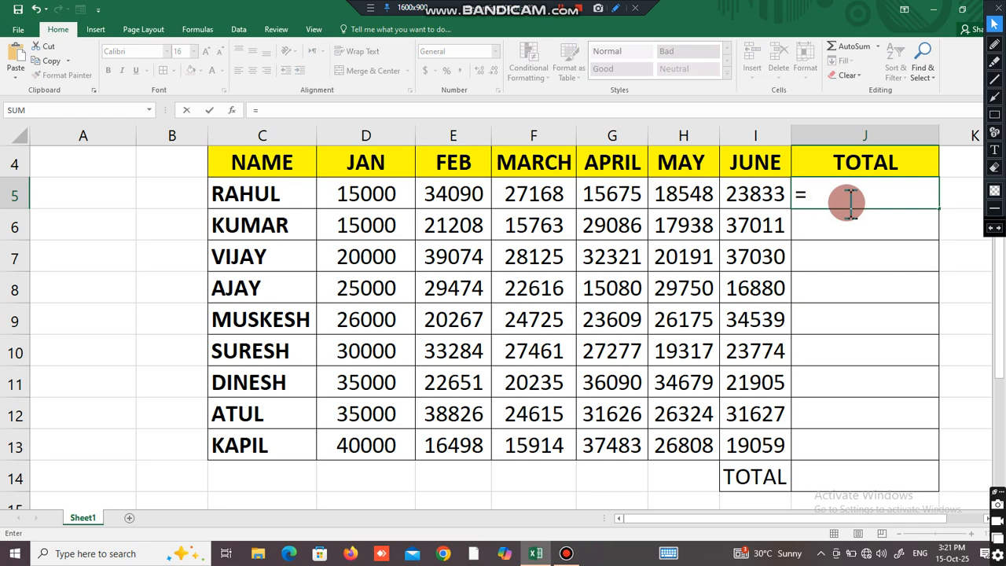
key("BackSpace")
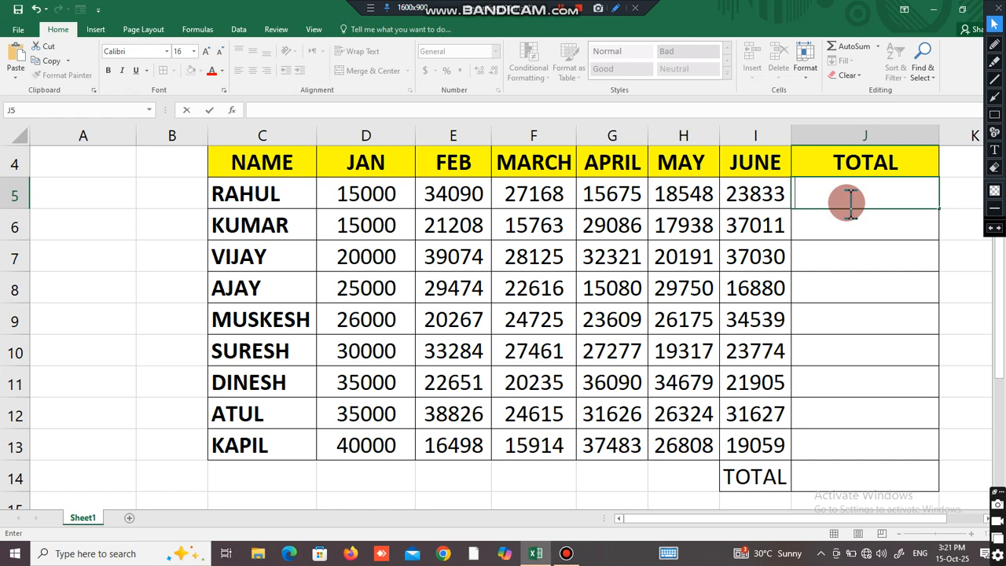
type("=")
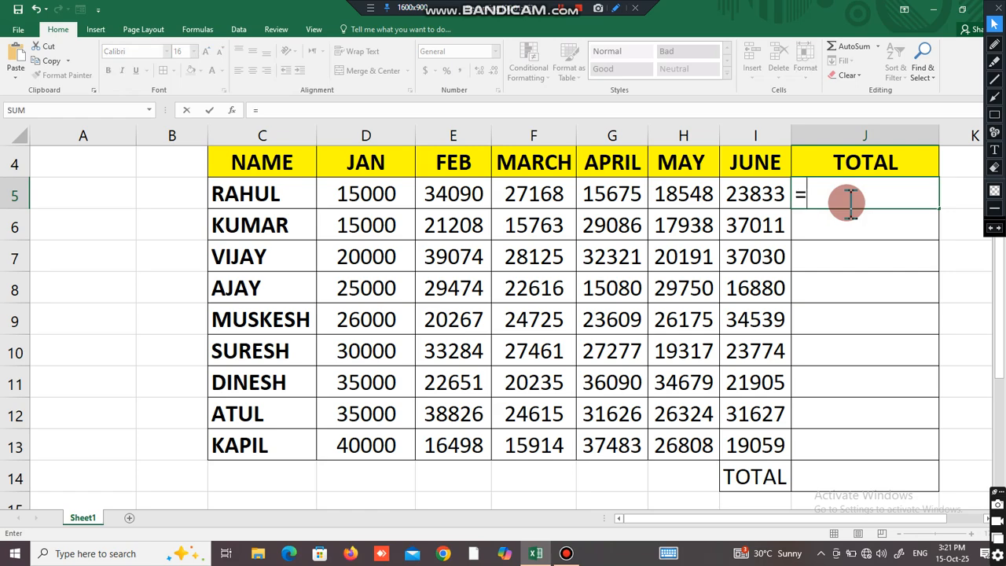
type("SUM")
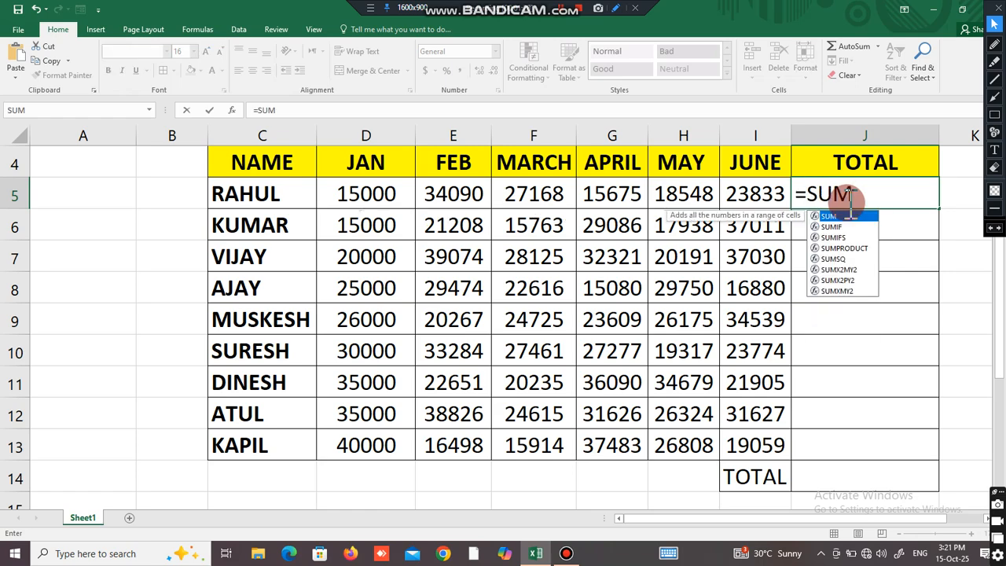
key("BackSpace")
key("BackSpace")
key("BackSpace")
key("BackSpace")
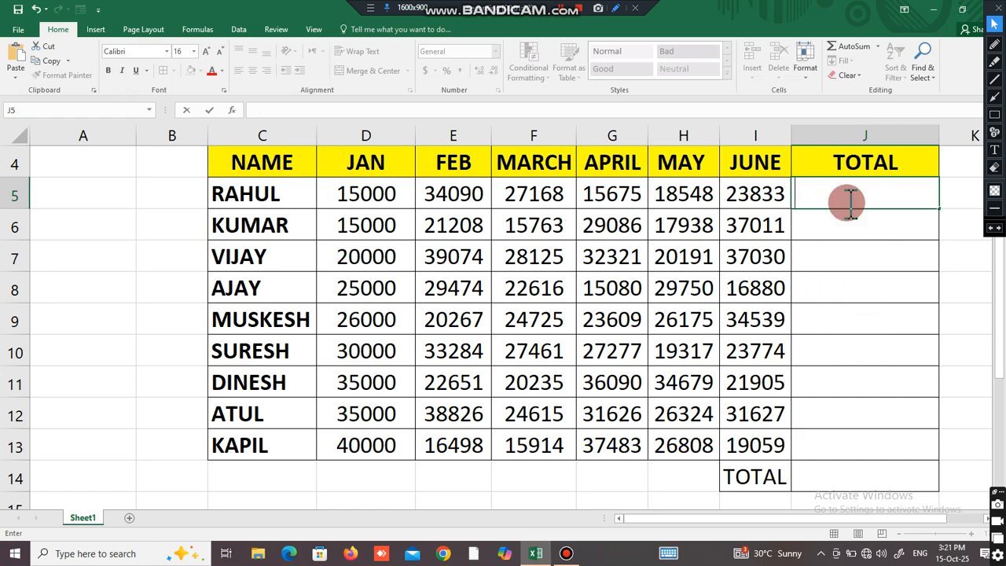
Try entering SUM in J5 without an equals sign, and clear the cell
type("SUM")
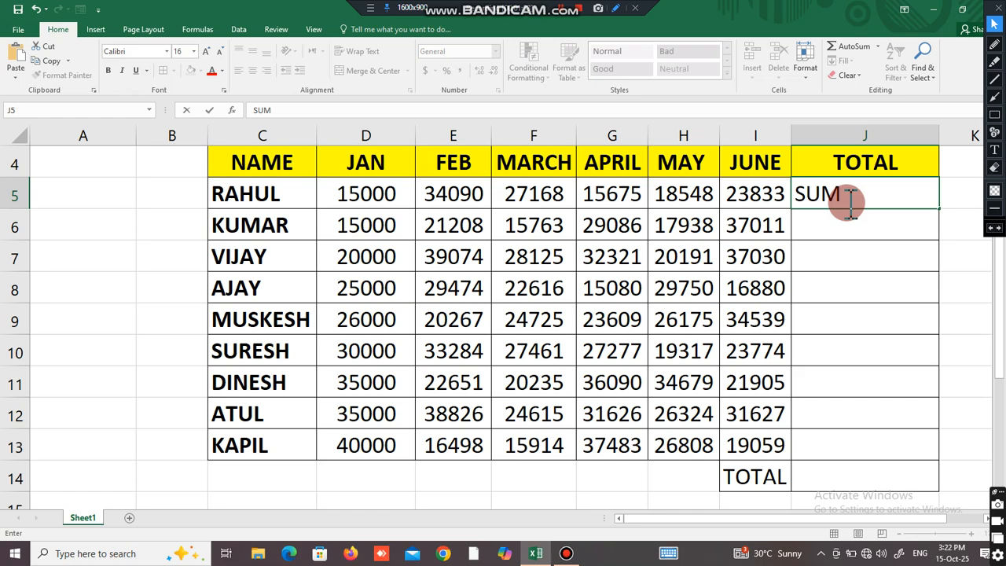
key("Return")
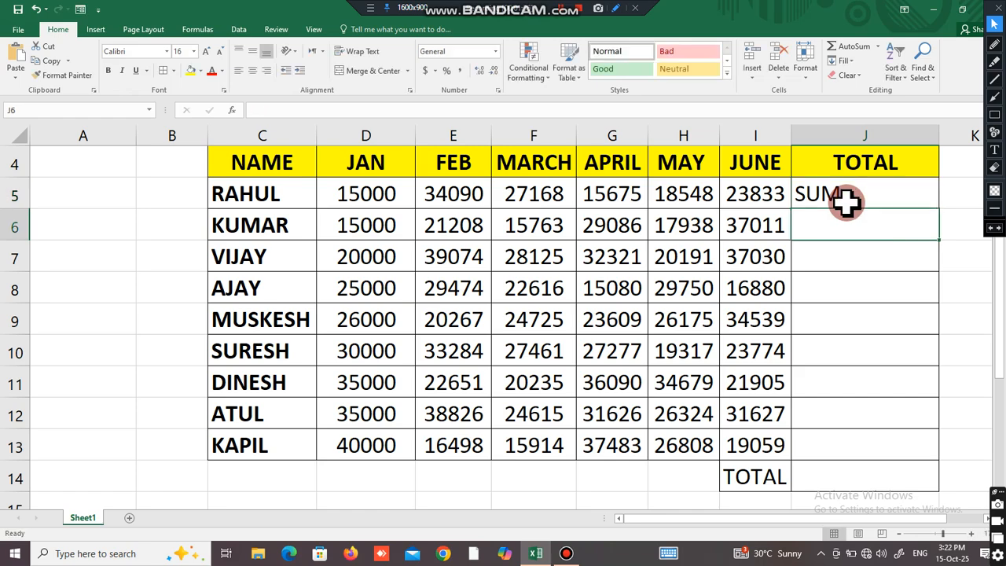
left_click(846, 201)
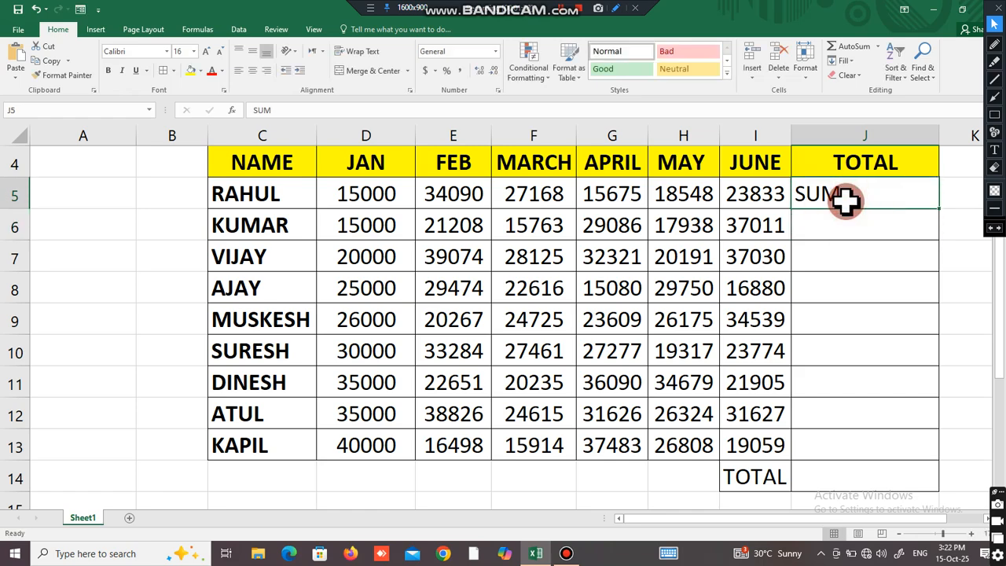
key("Delete")
left_click(834, 223)
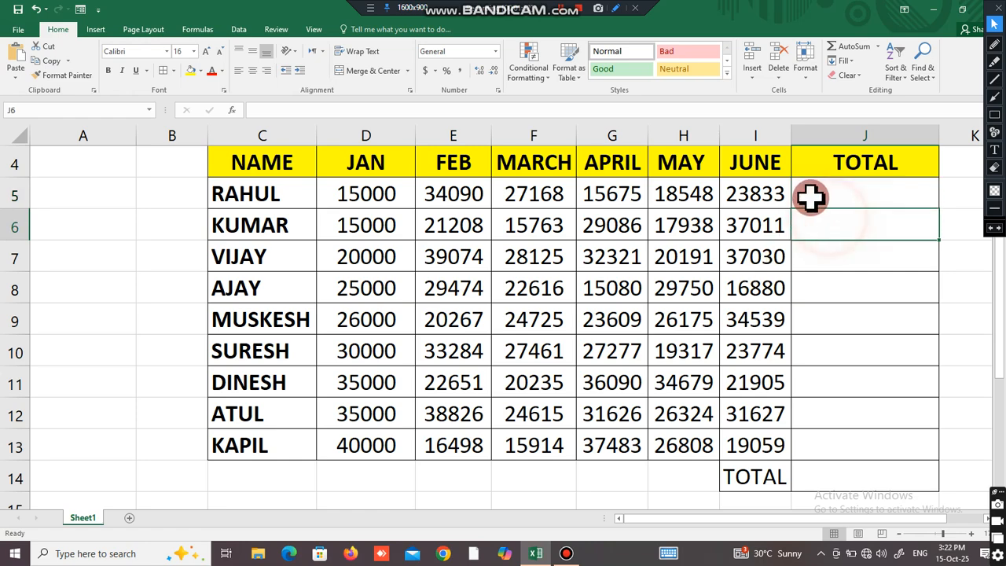
Total the first data row's January to June amounts in J5 with the formula =SUM(D5:I5)
left_click(813, 197)
left_click_drag(792, 197, 265, 202)
left_click_drag(349, 193, 808, 191)
left_click(849, 196)
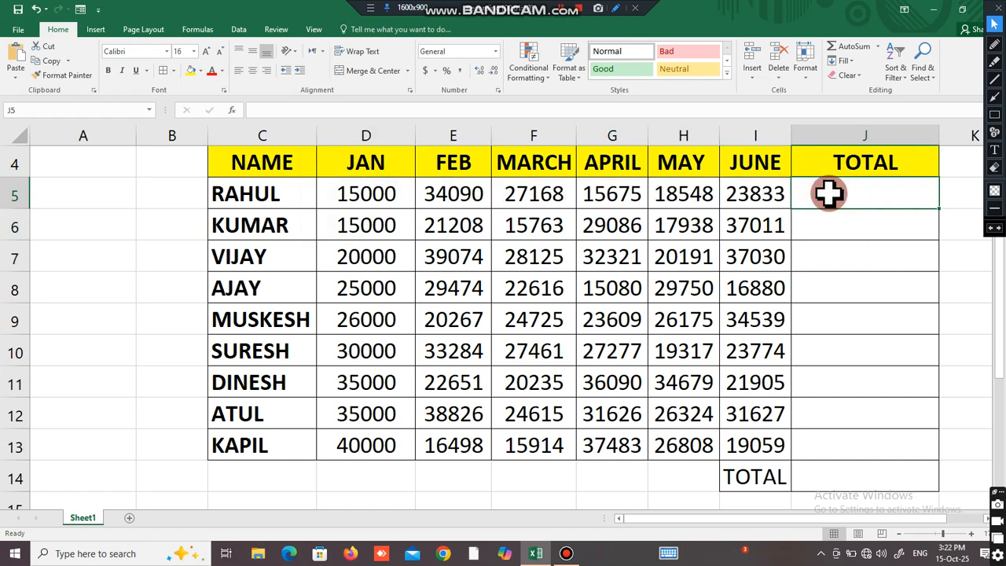
type("=")
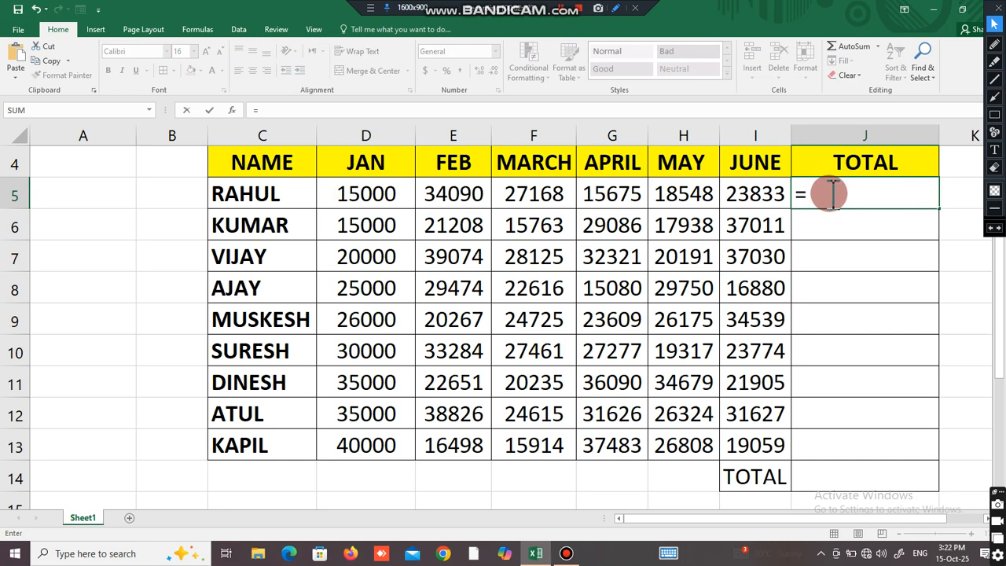
type("S")
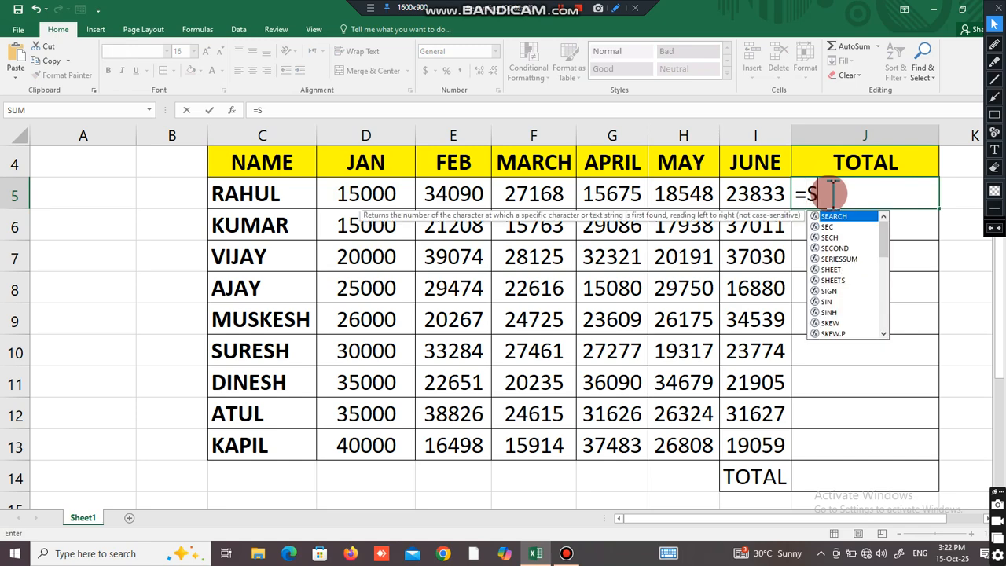
type("UM")
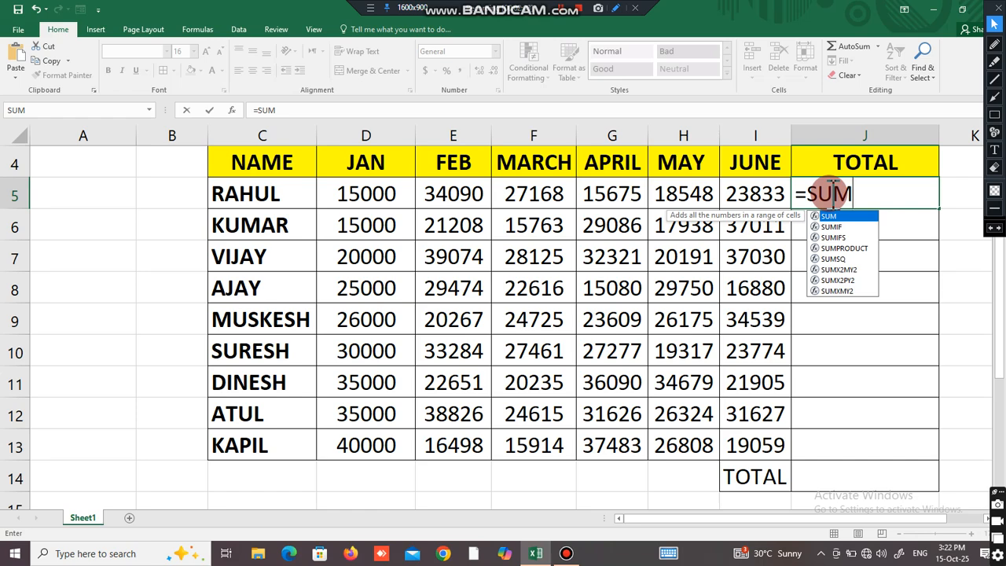
type("(")
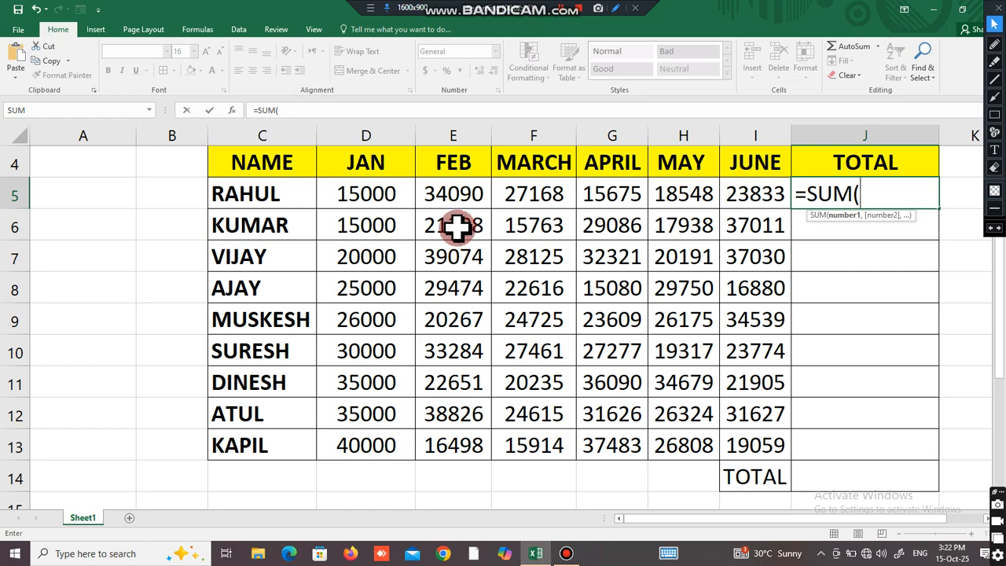
left_click(389, 195)
left_click_drag(432, 195, 732, 193)
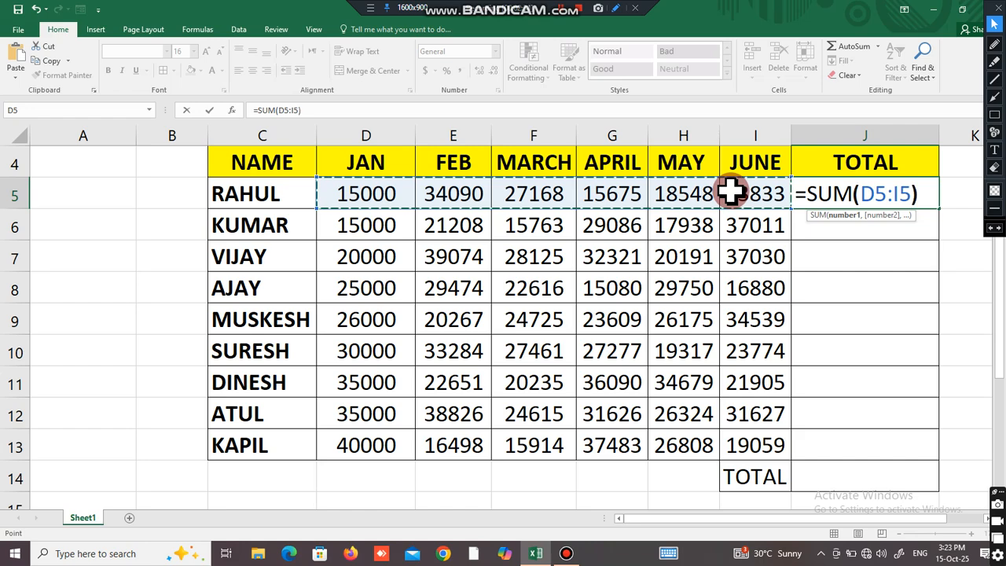
key("Return")
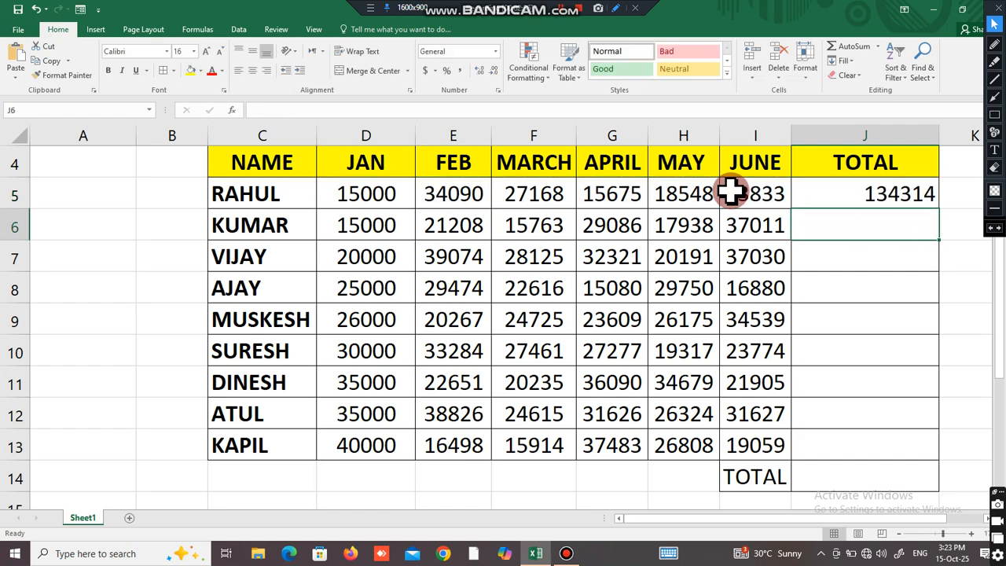
Fill the SUM formula from J5 down the TOTAL column through J14 and select the filled totals
left_click(863, 195)
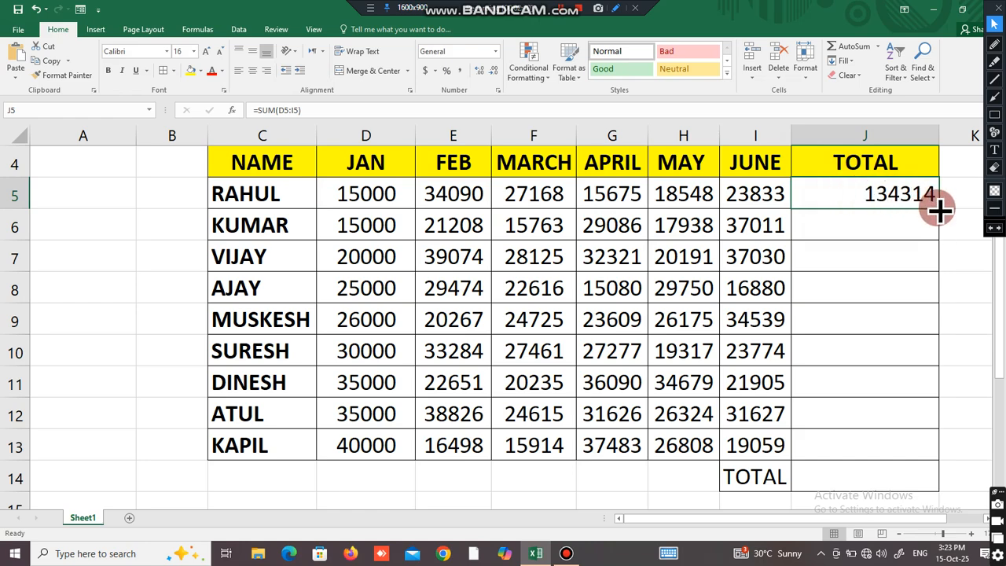
left_click(994, 96)
left_click(993, 24)
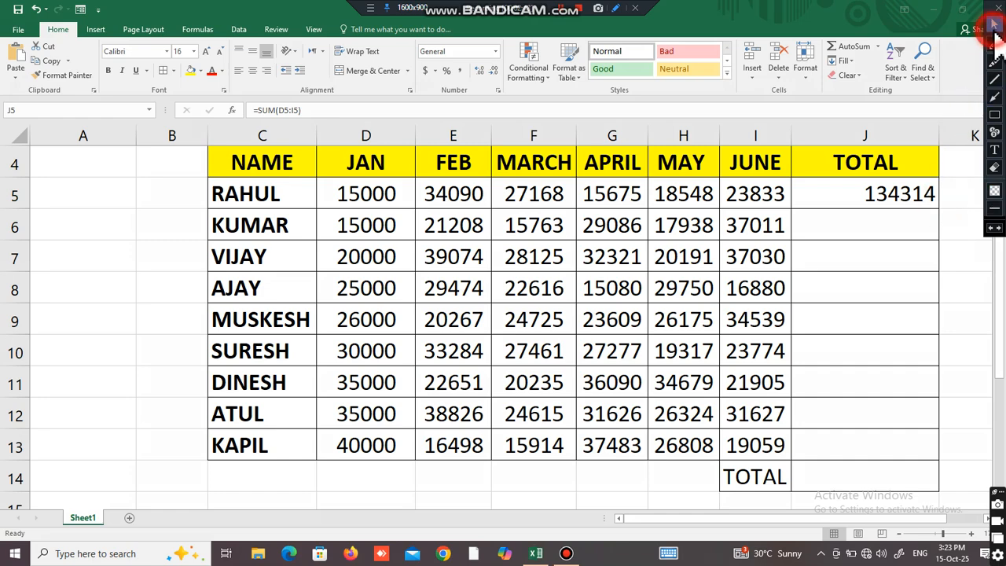
left_click(927, 202)
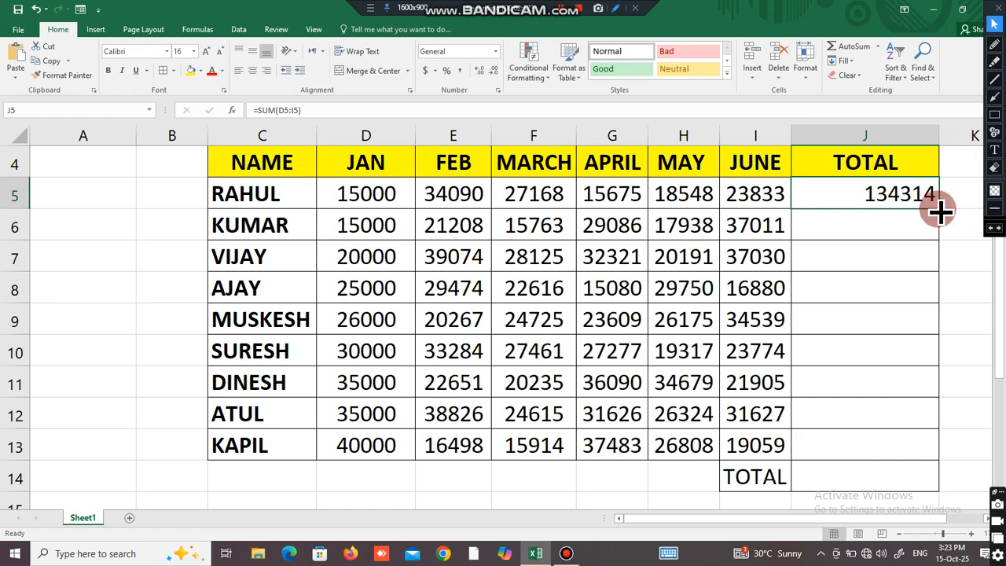
double_click(940, 211)
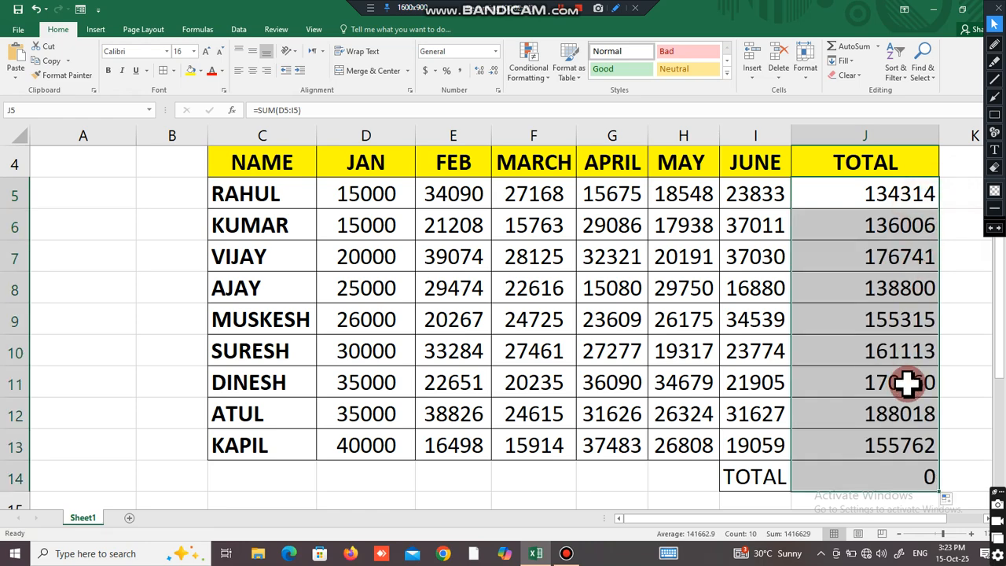
left_click_drag(868, 182, 874, 470)
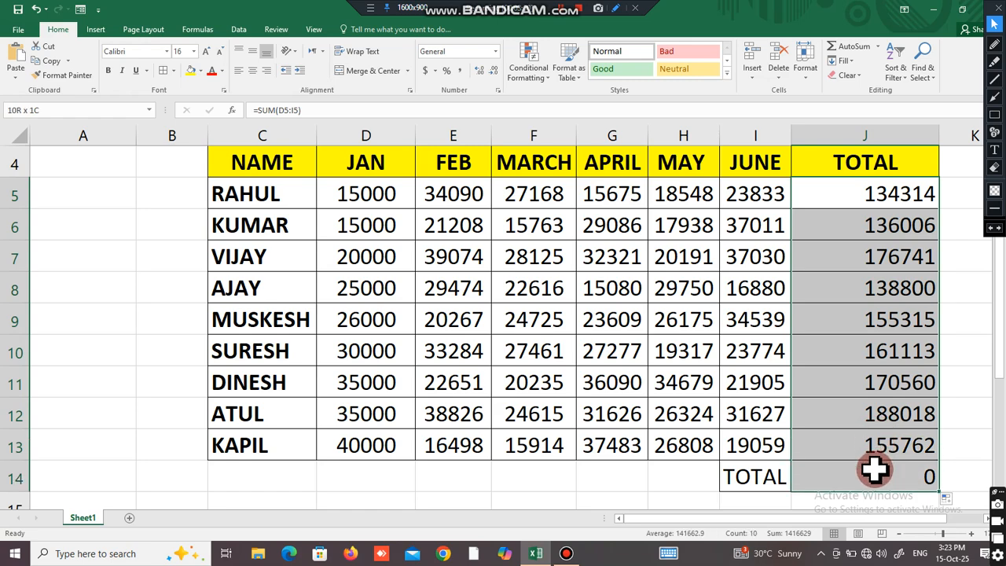
Enter the test values 55 in I14, 50 in H14 and 50 in G14 to try the row 14 total
left_click(767, 477)
type("55")
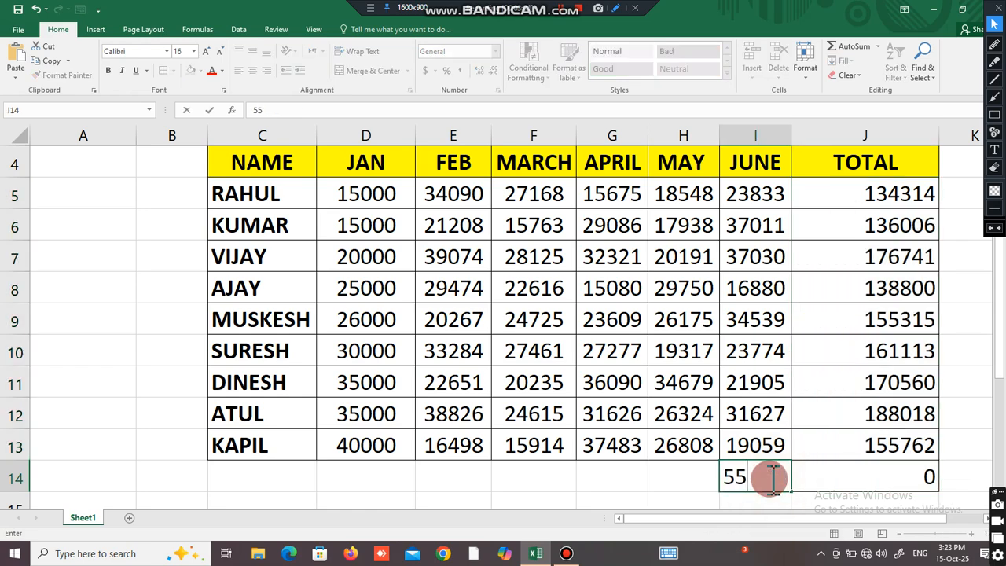
key("Return")
left_click(685, 442)
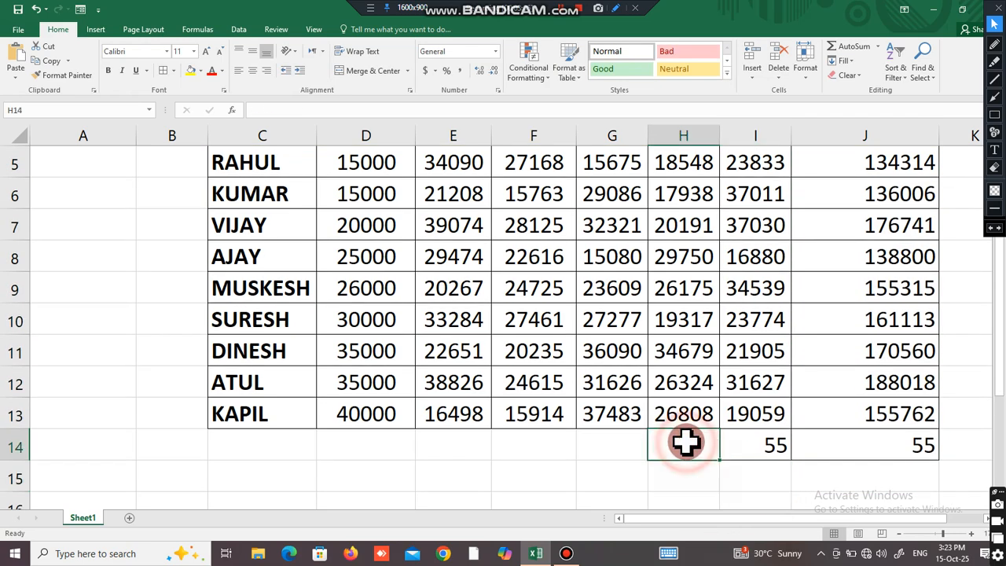
type("50")
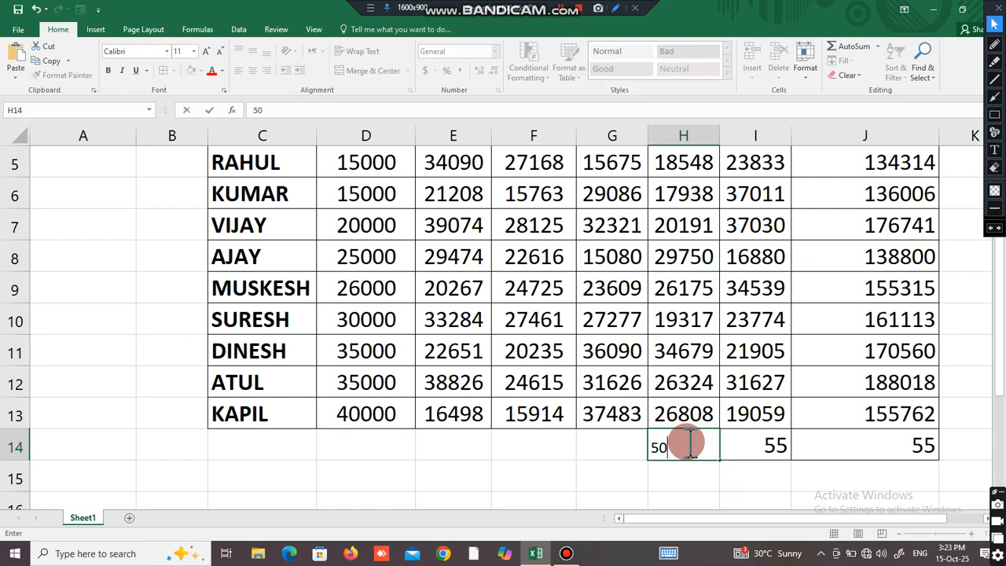
key("Return")
left_click(614, 444)
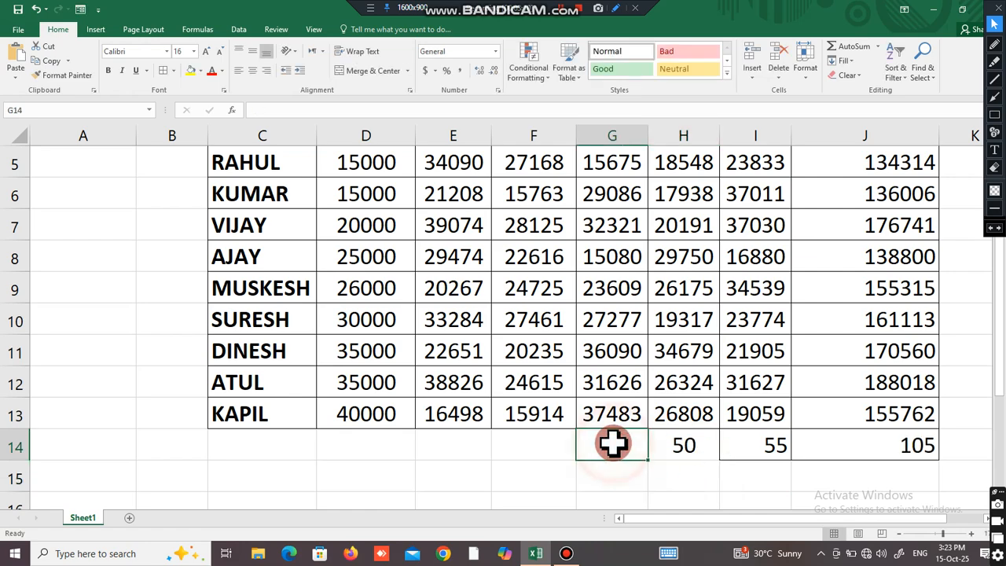
type("50")
key("Return")
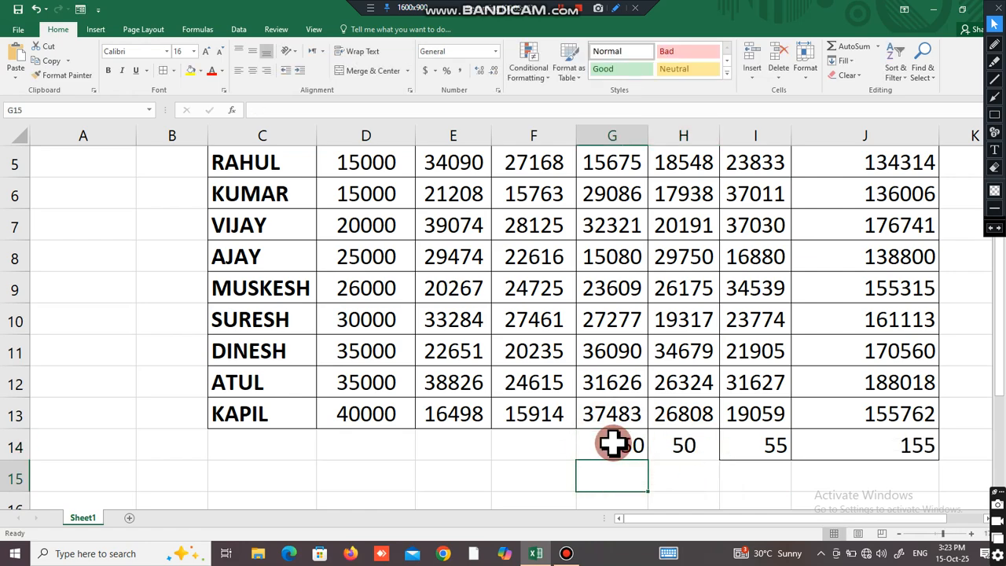
Undo the three test entries in row 14
key("ctrl+z")
key("ctrl+z")
key("ctrl+z")
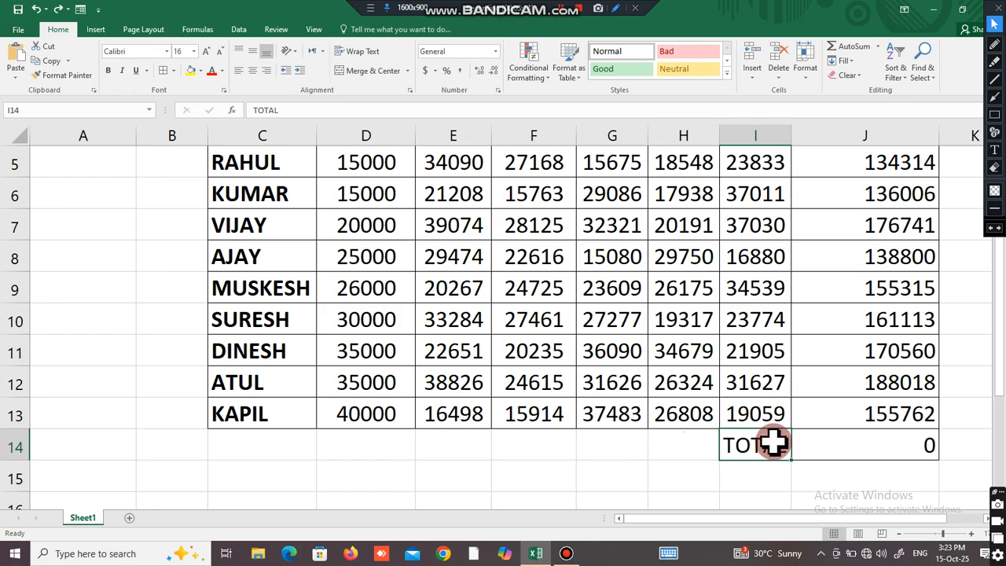
Clear the totals in J5 through J13, leaving the row 14 formula in place
left_click(833, 445)
scroll(841, 409, "up", 2)
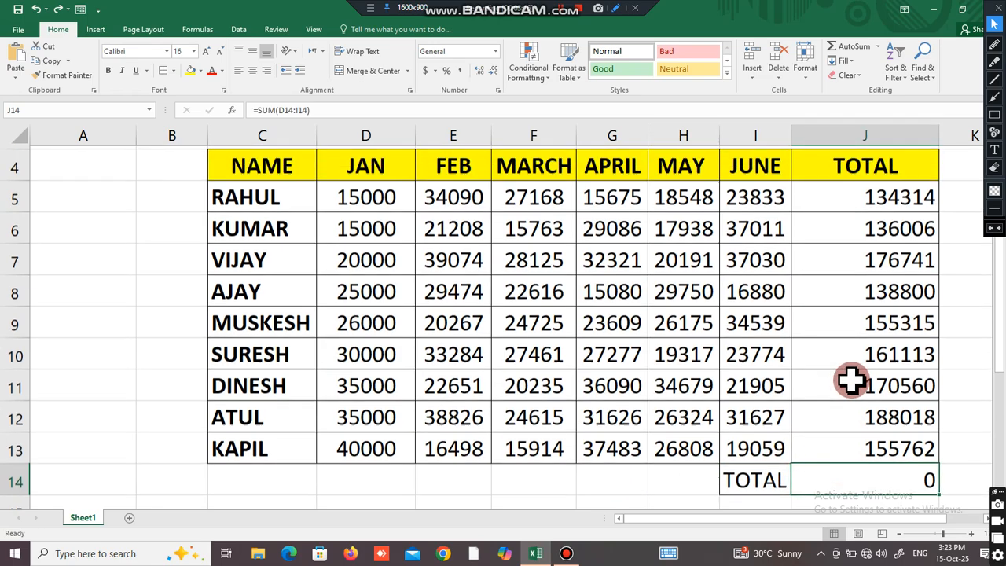
scroll(839, 350, "down", 1)
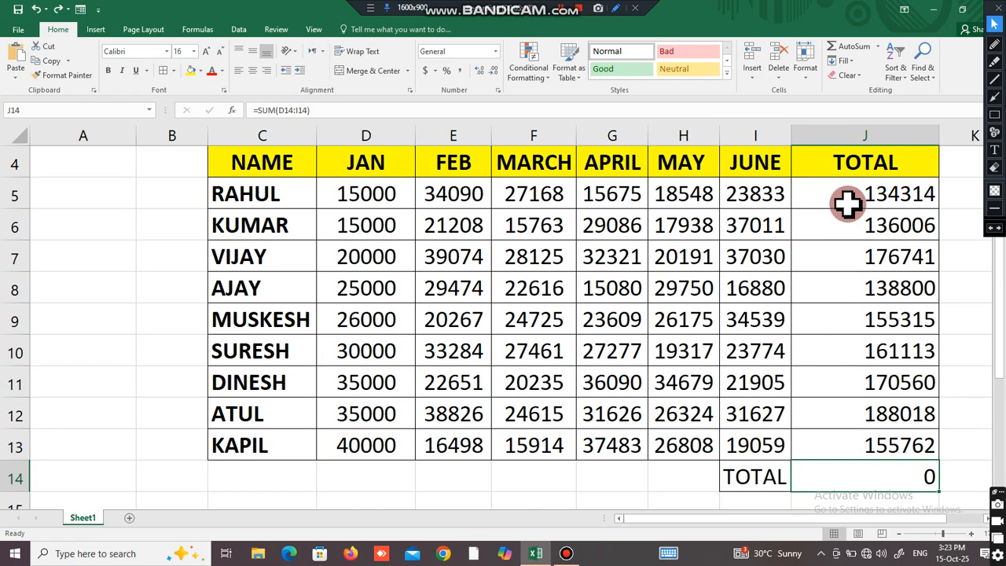
left_click_drag(847, 200, 859, 438)
key("Delete")
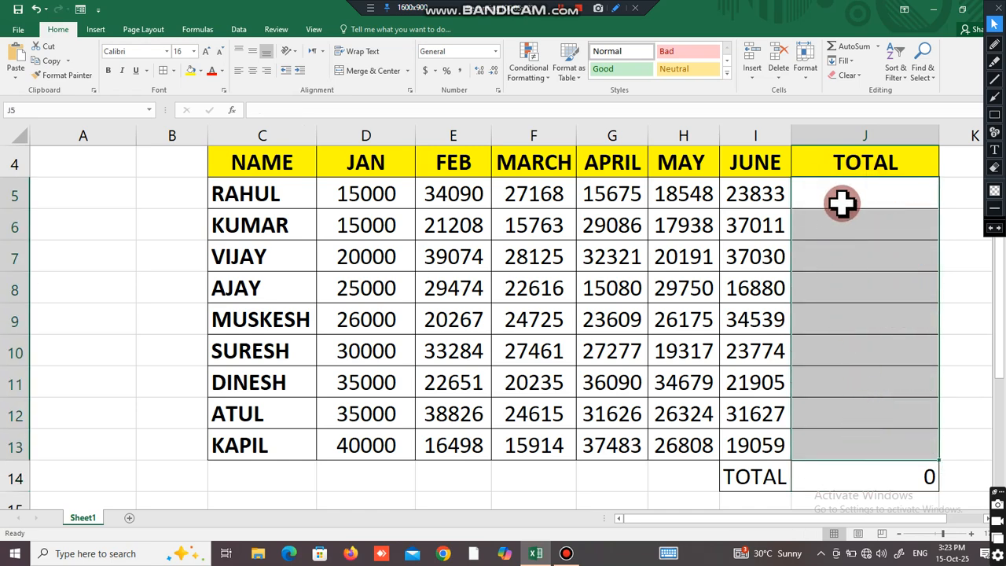
Total the first data row's January to June amounts by writing the formula =SUM(D5:I5) in J5
left_click(840, 202)
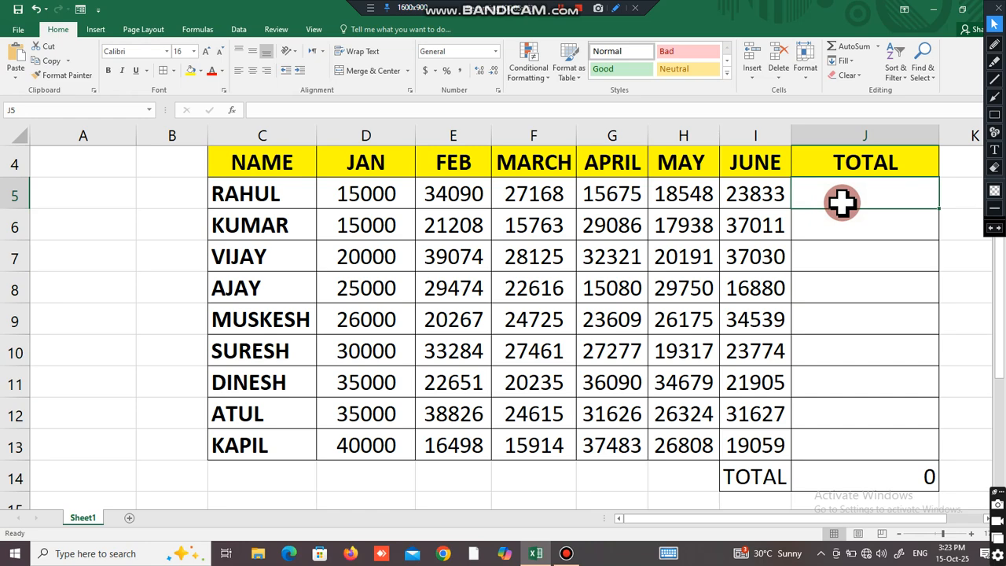
type("=")
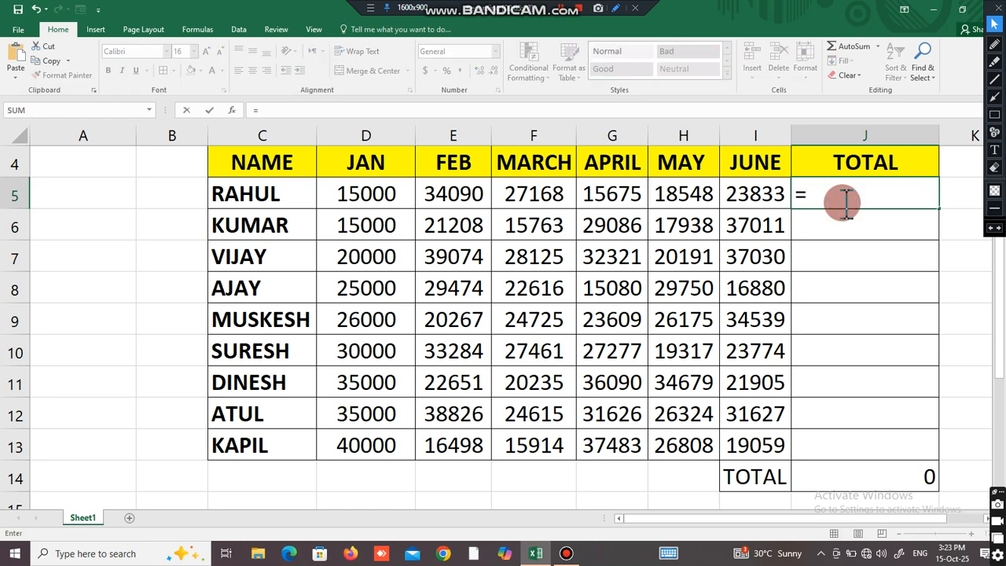
type("SUM(")
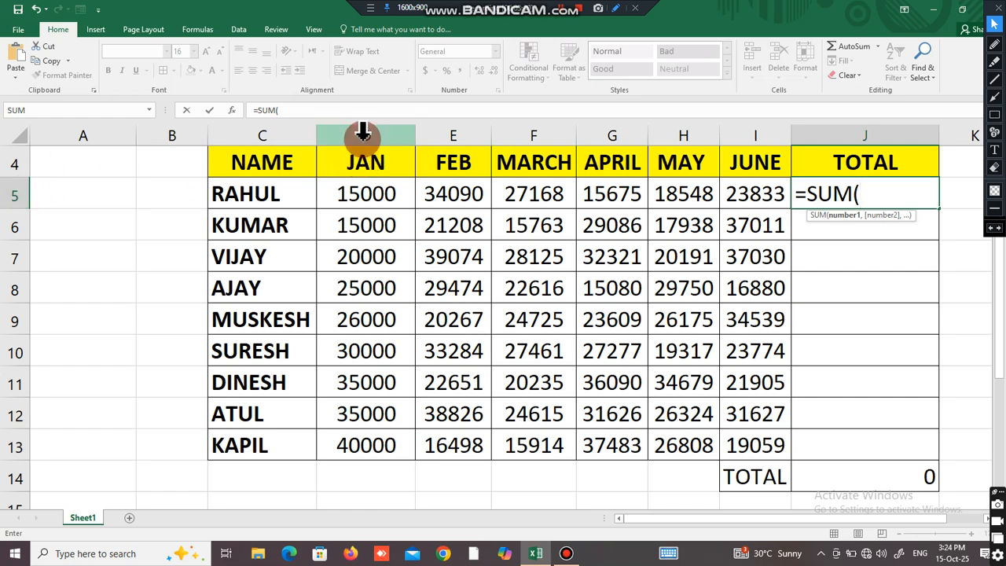
type("D5:")
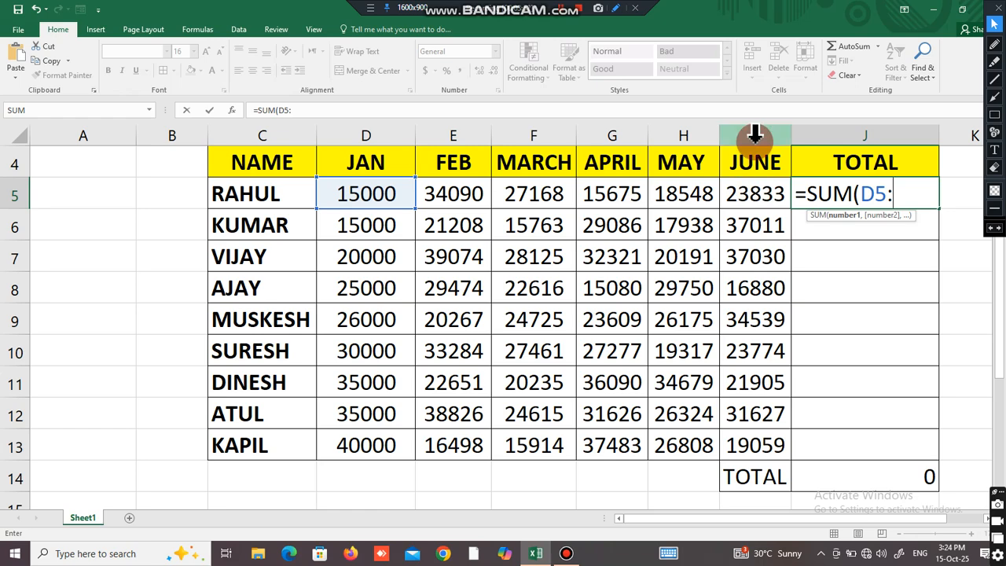
type("I")
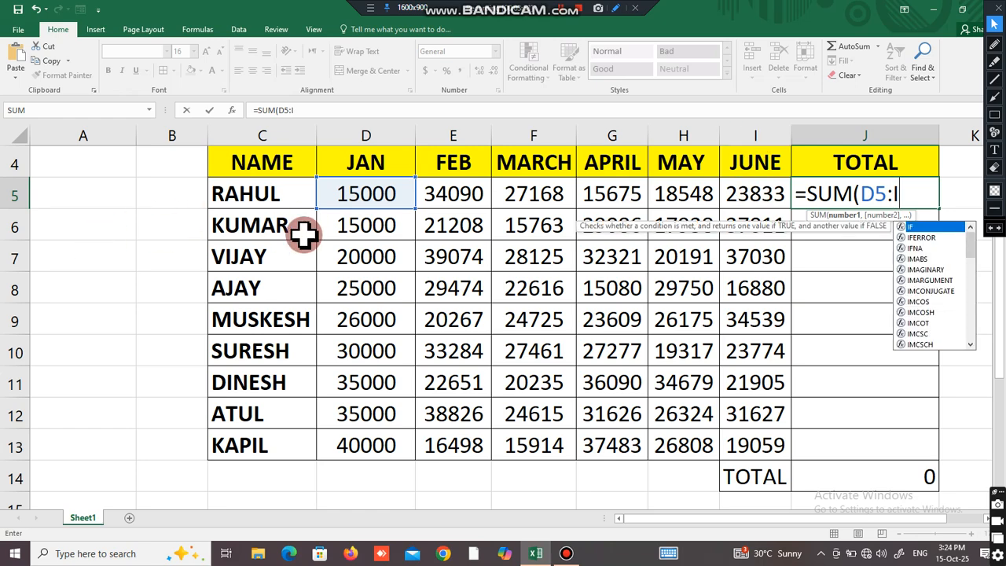
type("5)")
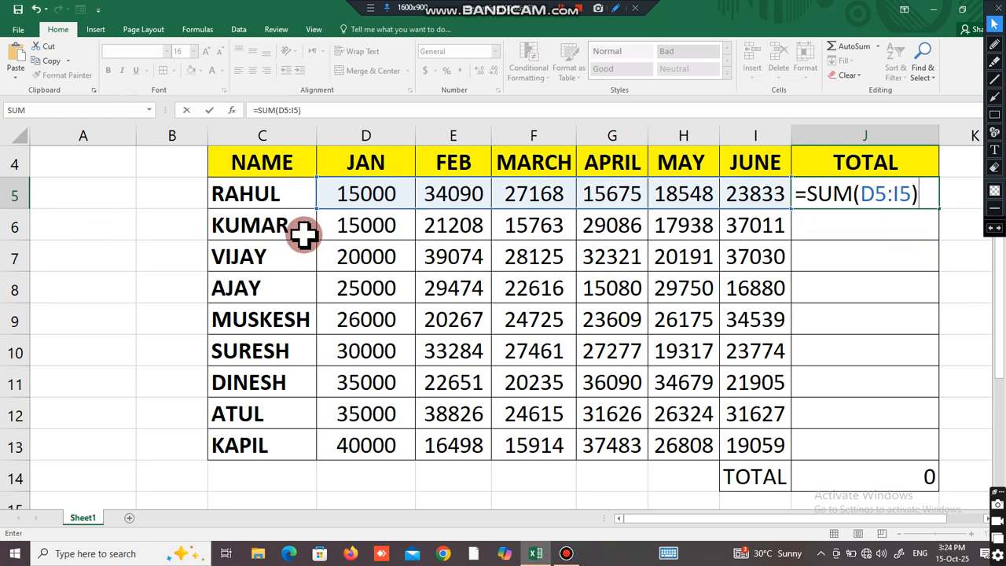
key("Return")
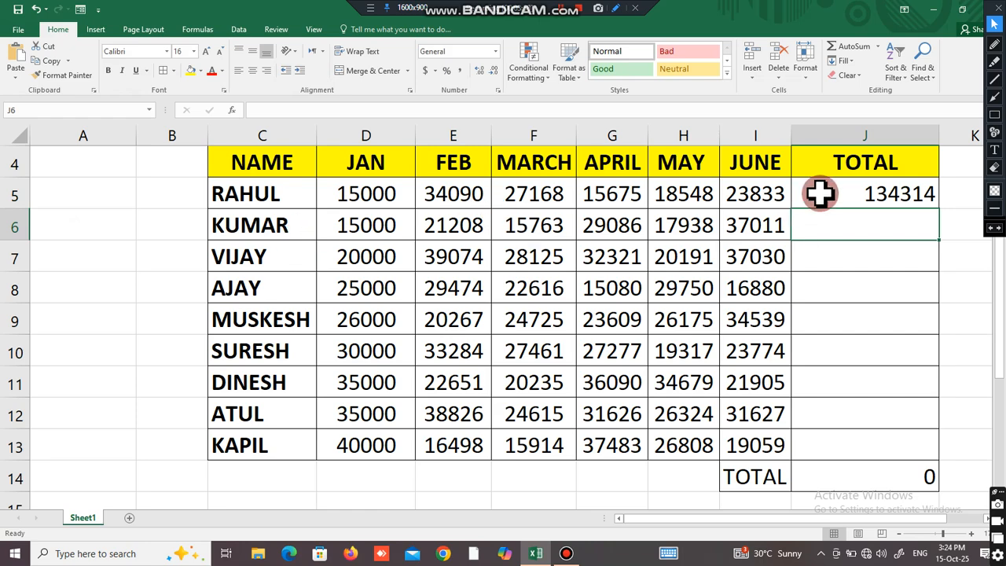
Clear the SUM formula from J5
left_click(880, 194)
key("Delete")
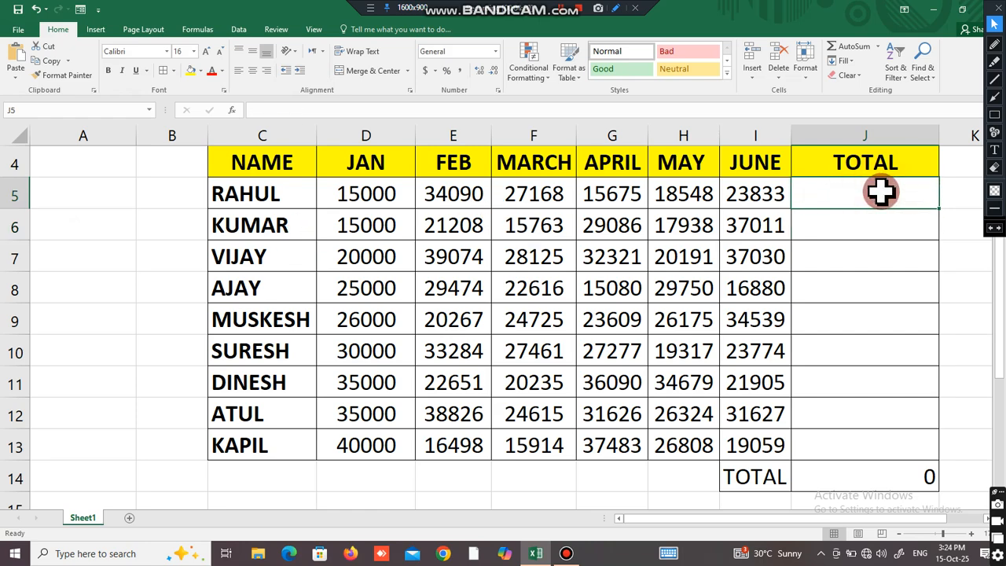
left_click(818, 224)
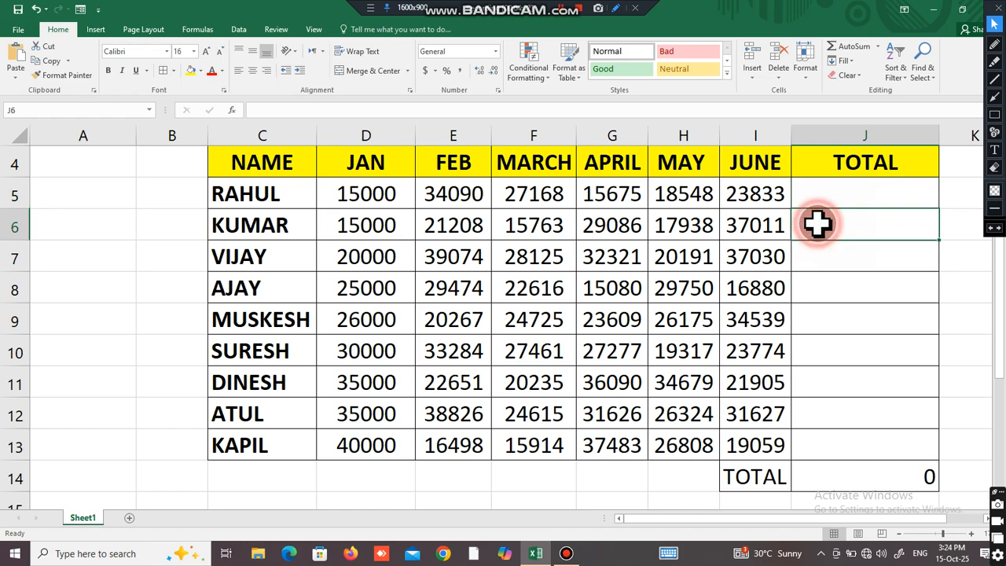
Insert an automatic sum of D5:I5 in J5 and fill it down the TOTAL column through J13
left_click(822, 198)
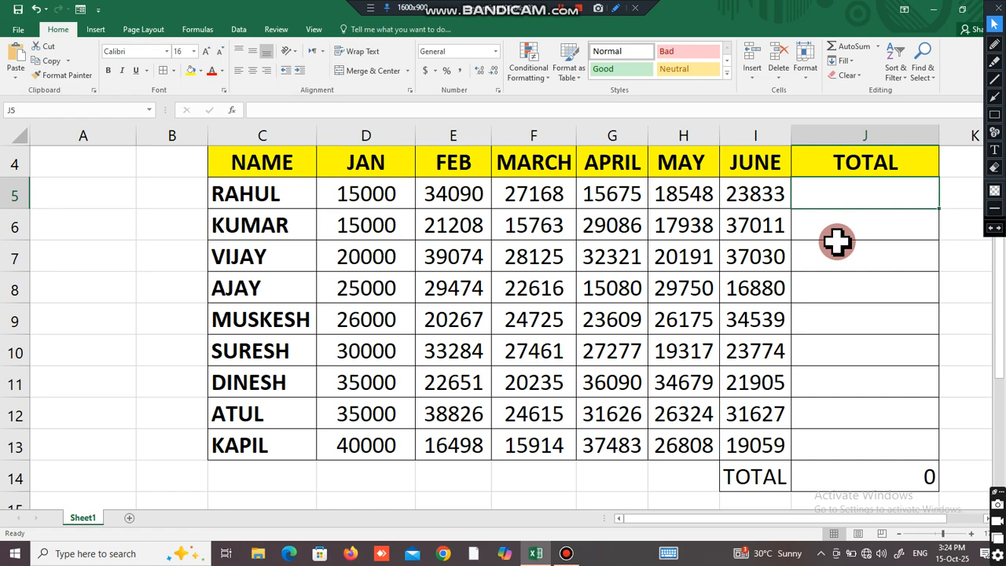
key("alt")
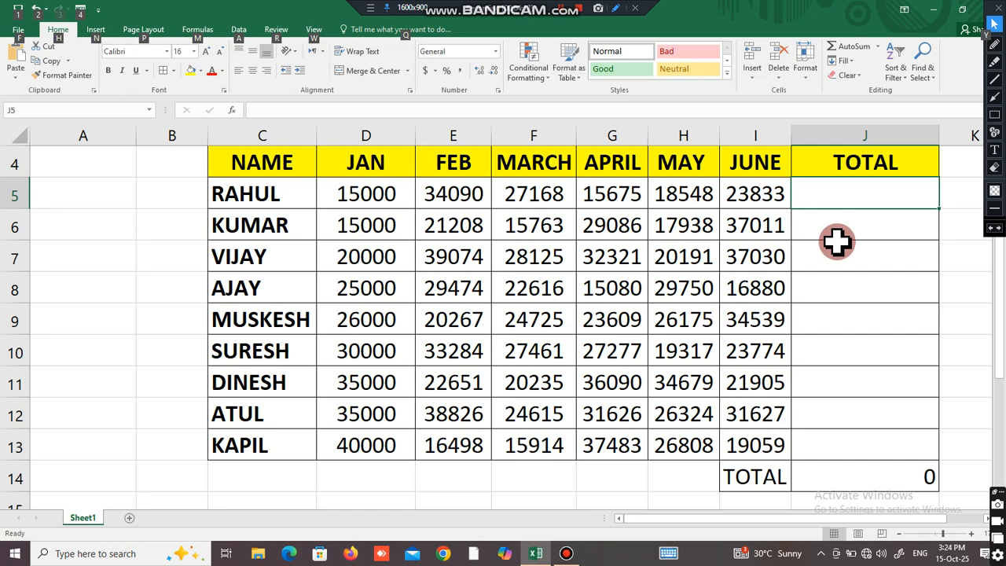
key("alt+equal")
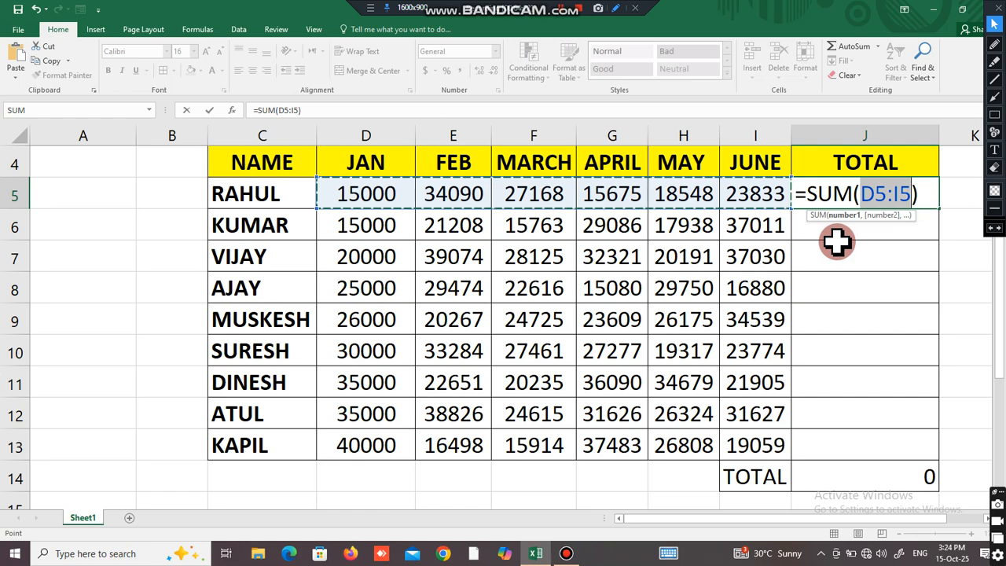
key("Return")
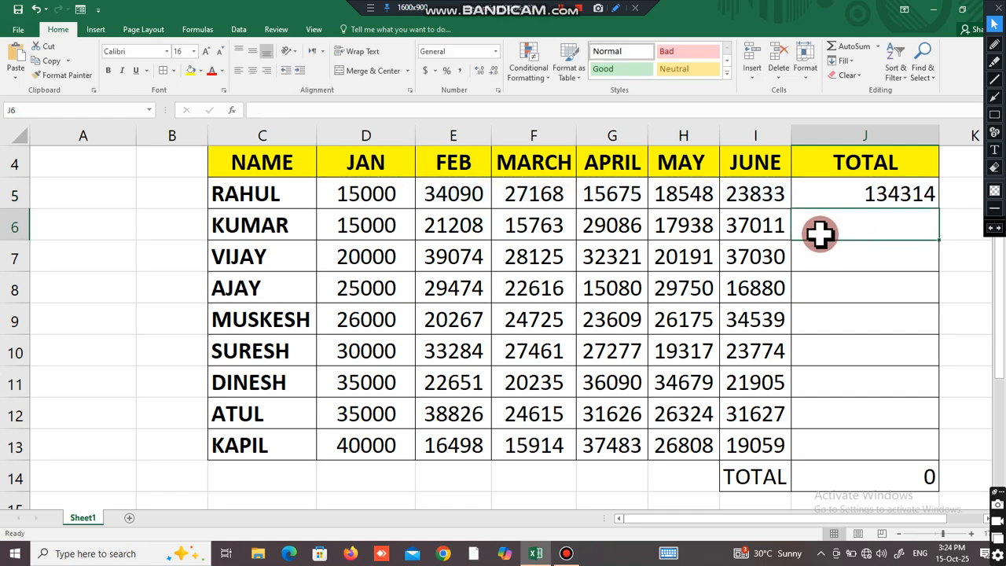
left_click(899, 197)
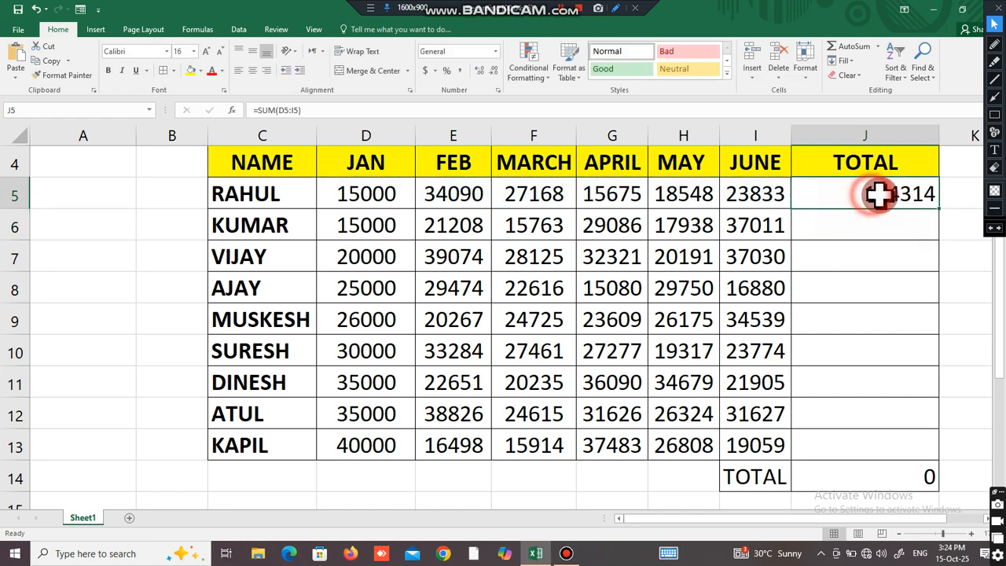
double_click(940, 206)
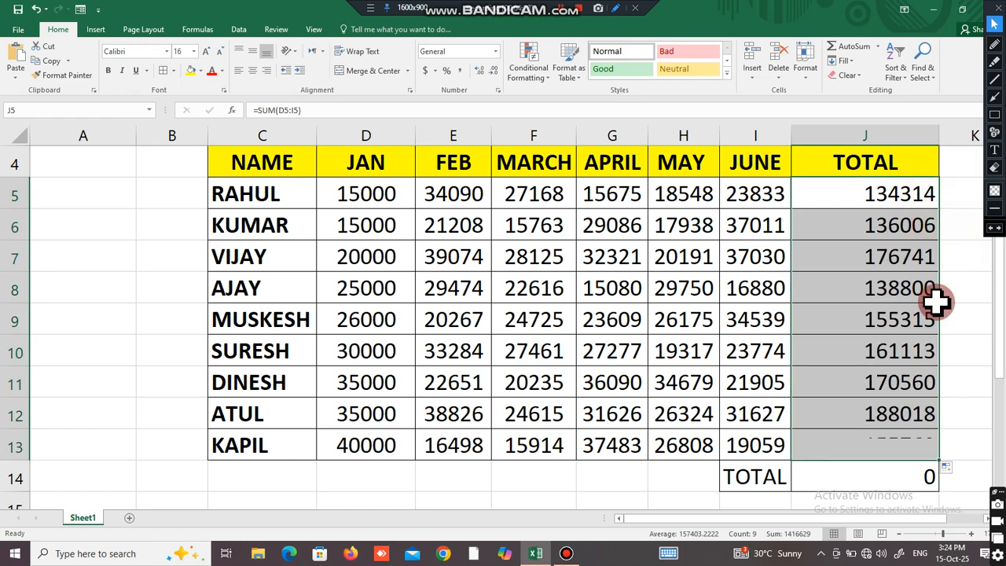
Clear the filled totals in J5 through J13 and select only J5
left_click(891, 202)
left_click_drag(891, 203, 875, 440)
key("Delete")
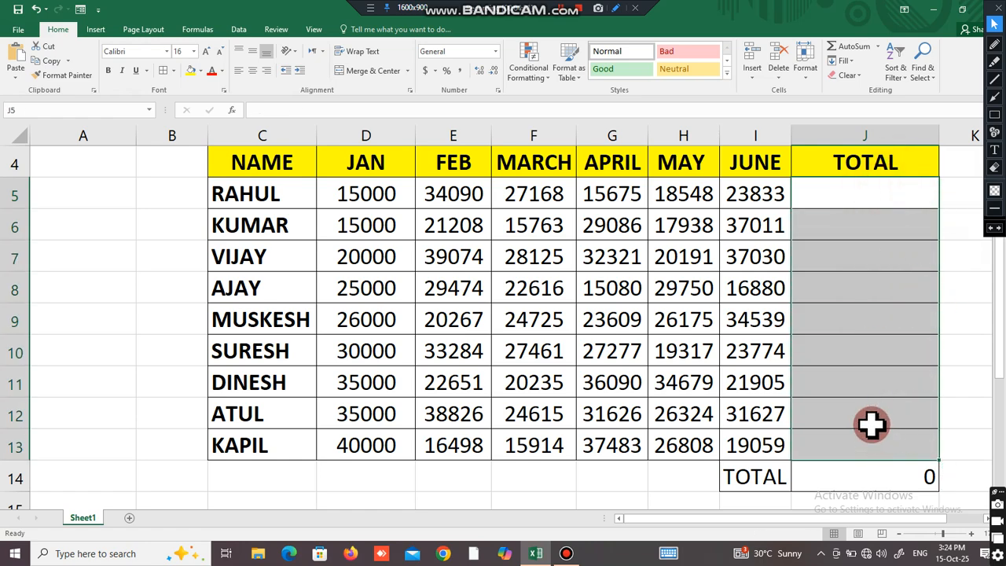
left_click(860, 200)
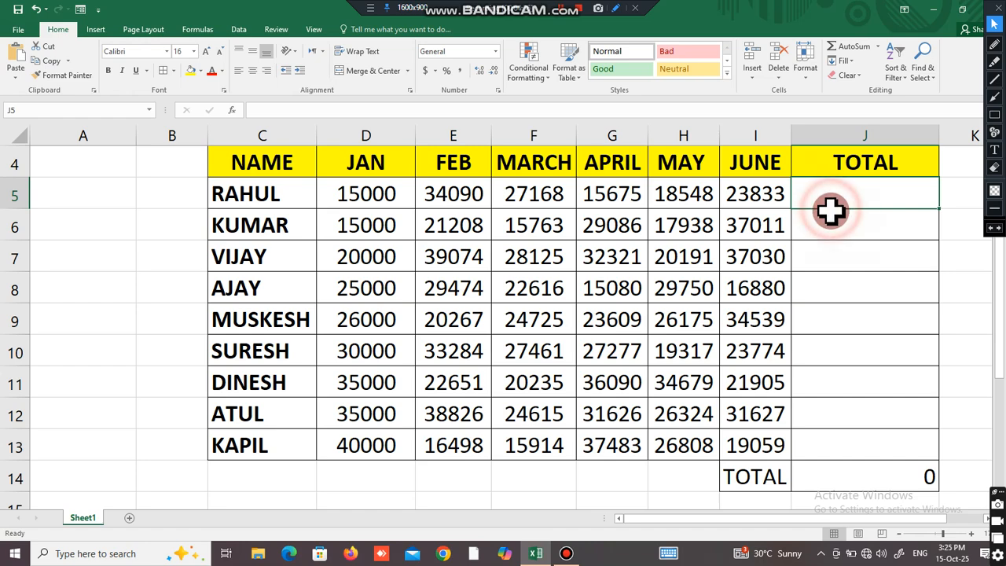
left_click(831, 212)
left_click(833, 198)
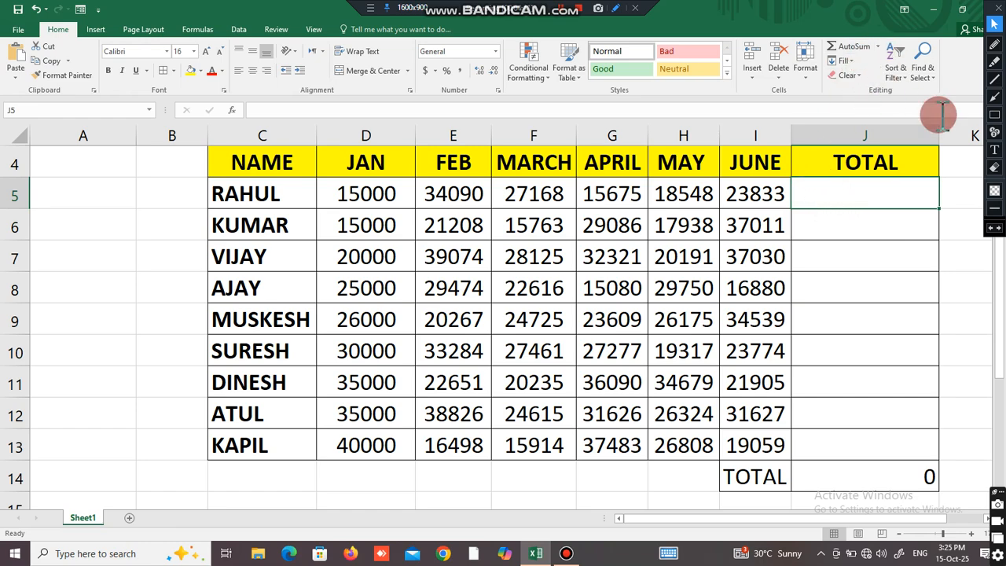
left_click(994, 114)
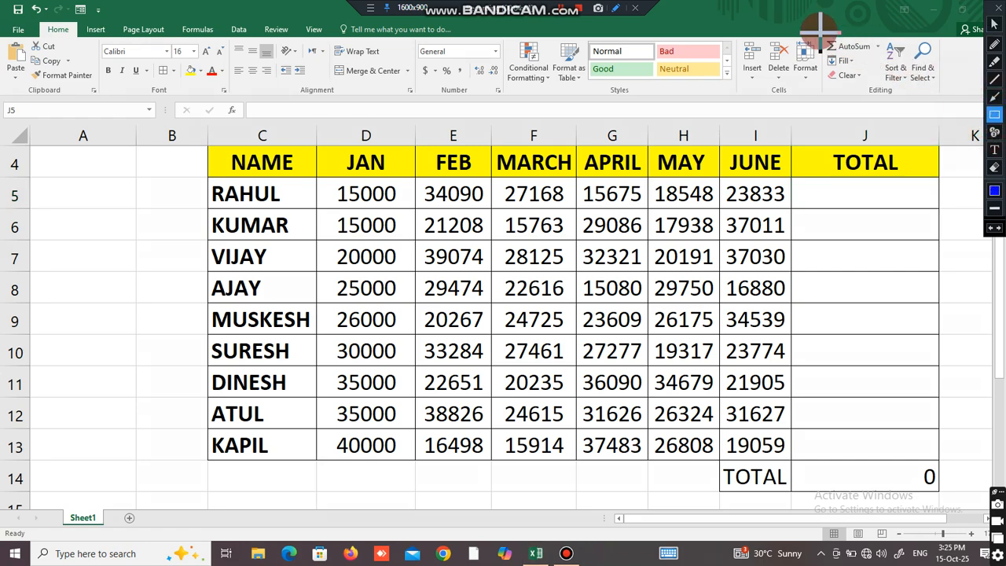
left_click_drag(819, 30, 883, 58)
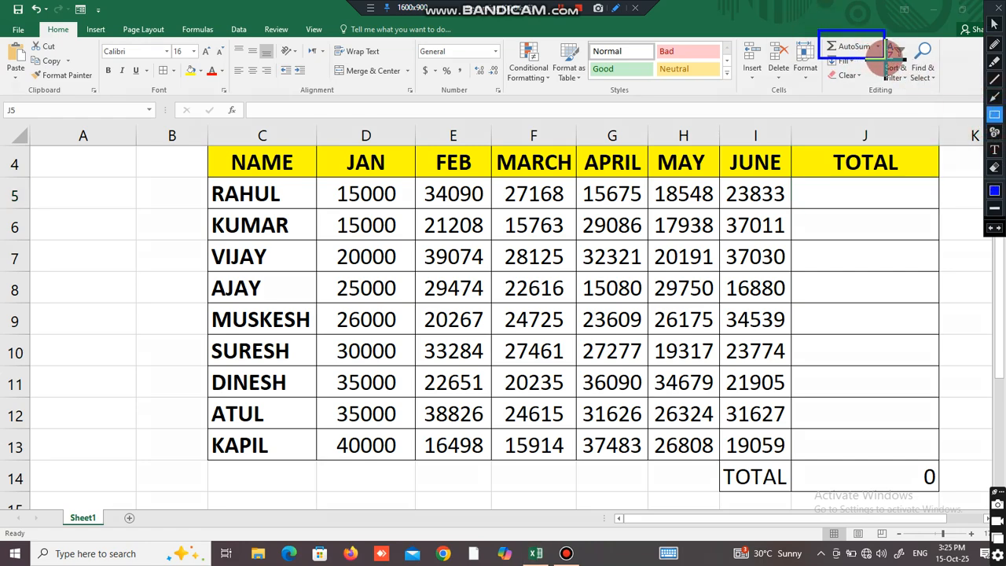
left_click(994, 23)
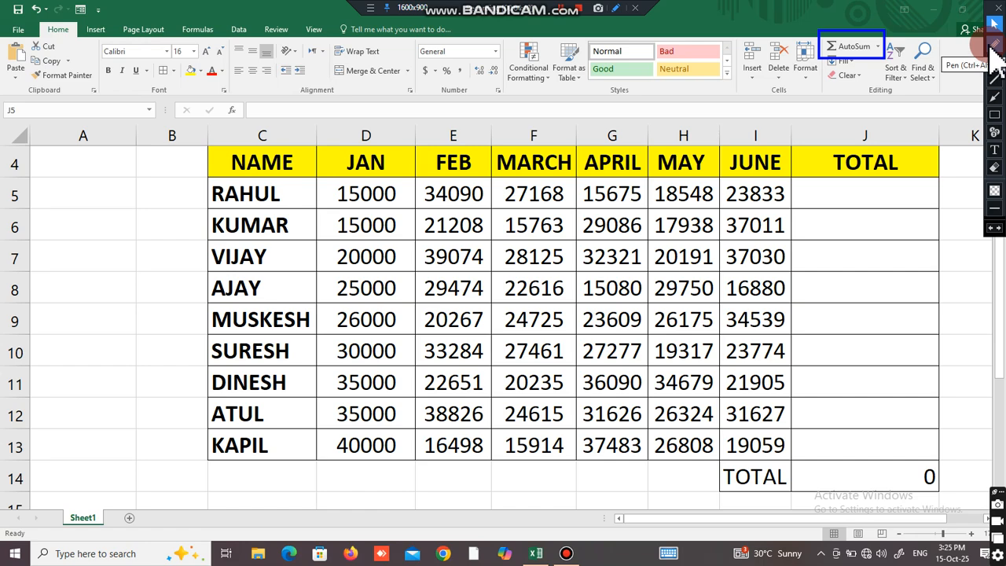
Total D5:I5 in J5 with AutoSum's Sum function
left_click(878, 47)
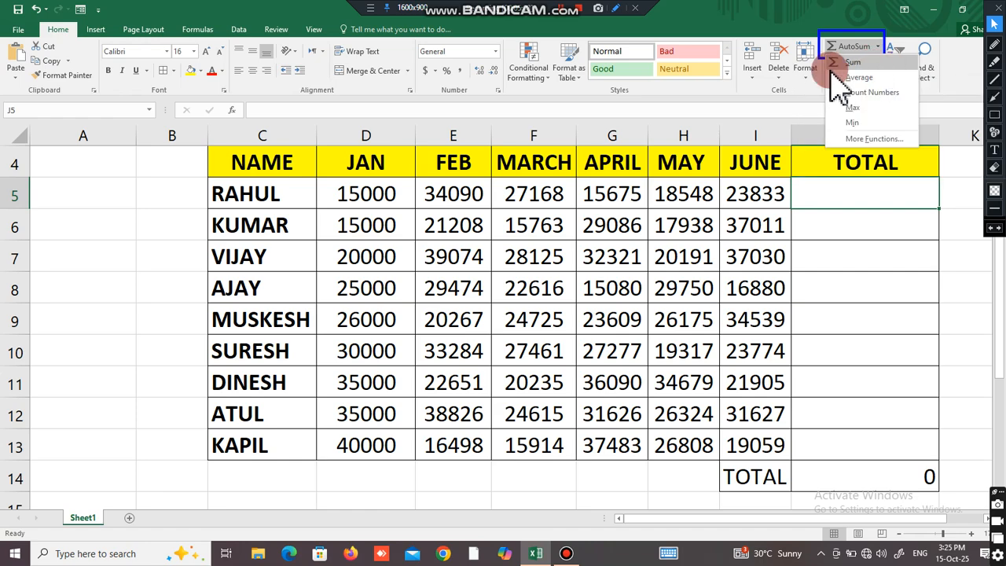
left_click(855, 63)
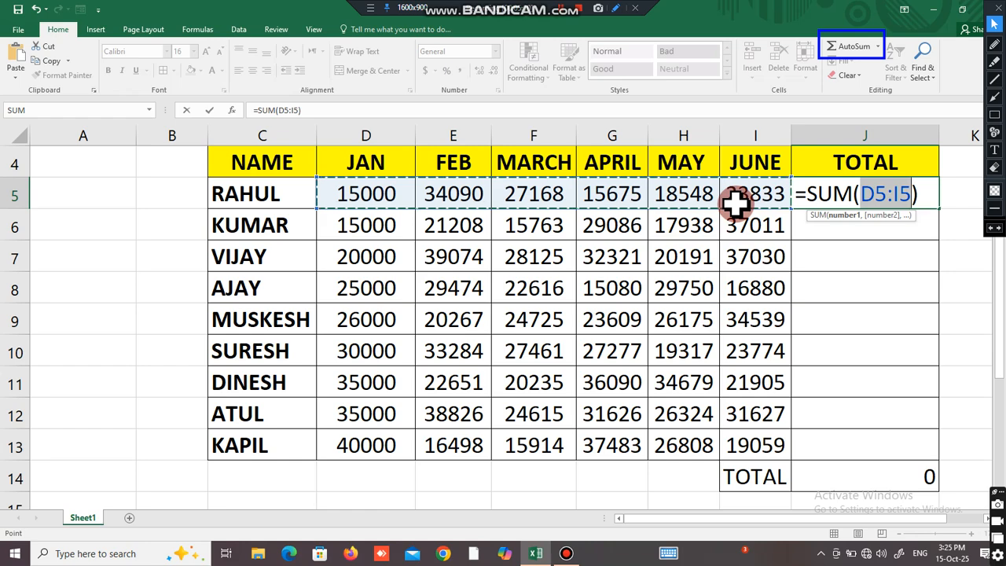
key("Return")
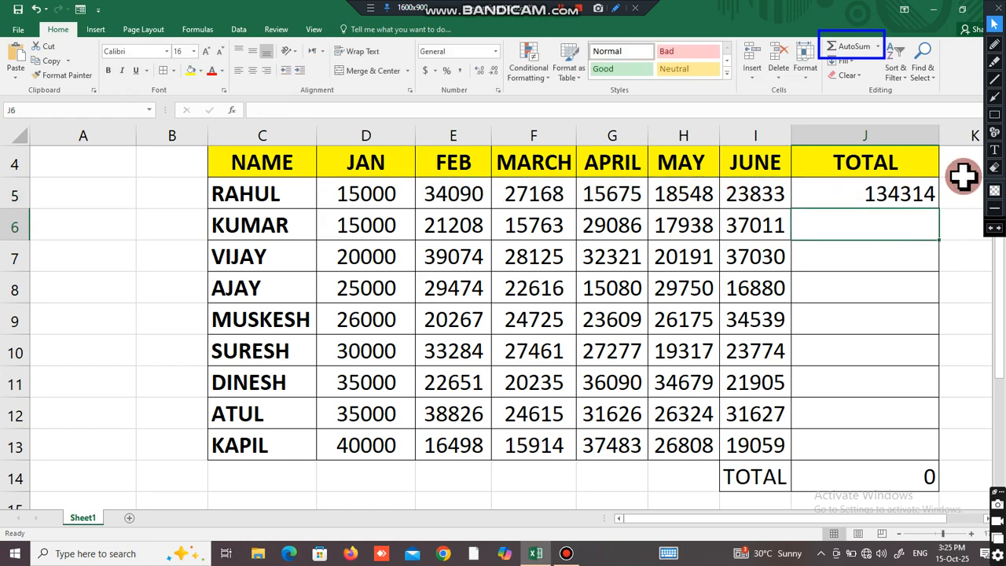
left_click(994, 166)
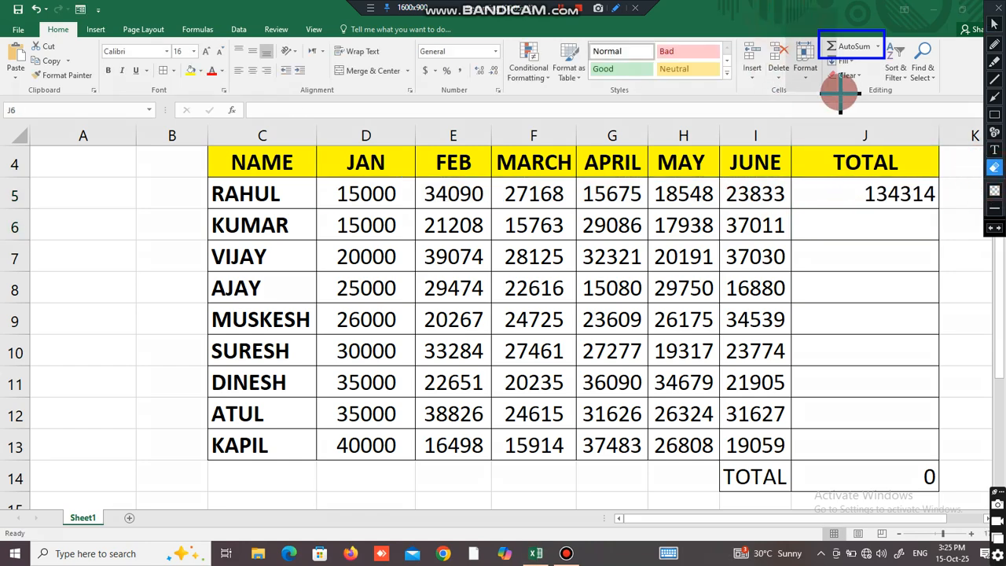
left_click(883, 52)
left_click(994, 23)
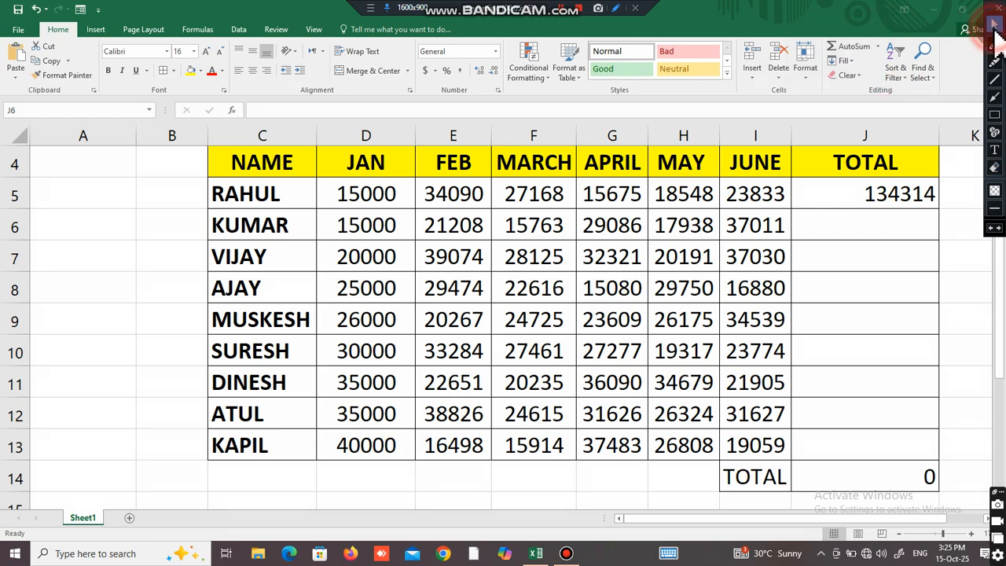
Clear the AutoSum total from J5 and keep J5 as the active cell
left_click(885, 195)
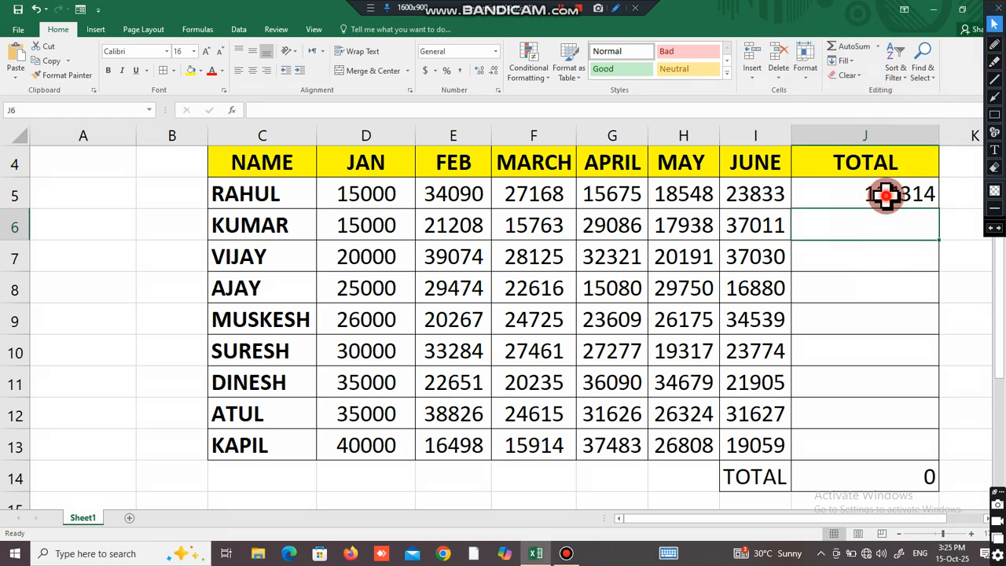
left_click(886, 195)
key("Delete")
left_click(818, 255)
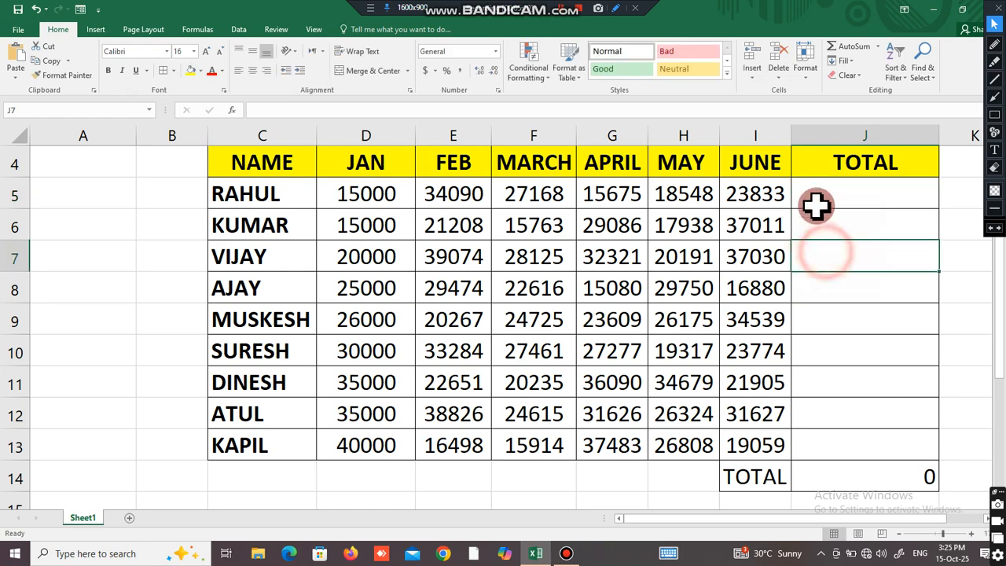
left_click(814, 189)
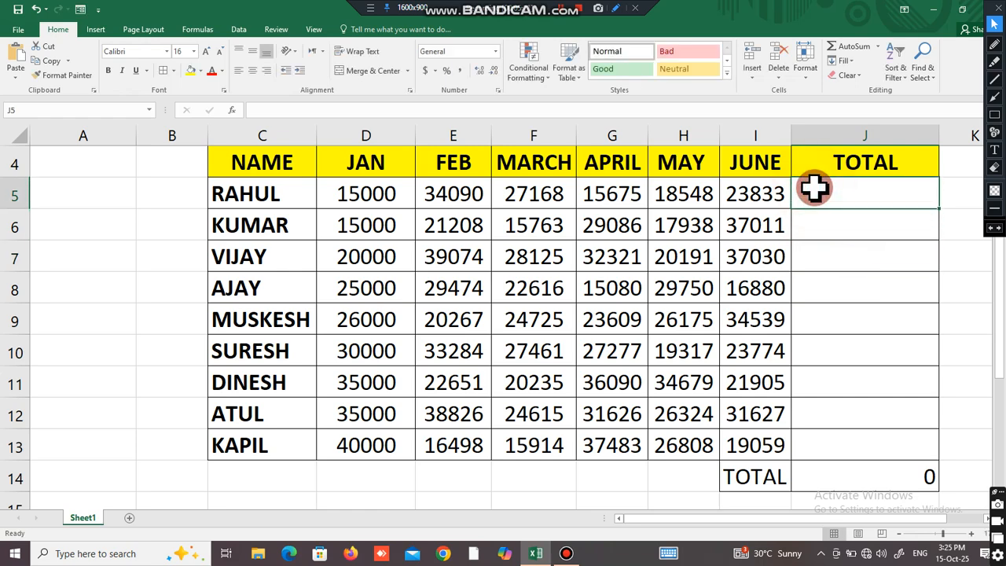
Enter the addition formula =(D5+E5+F5+G5+H5+I5) in J5 by picking each month's cell
type("=(")
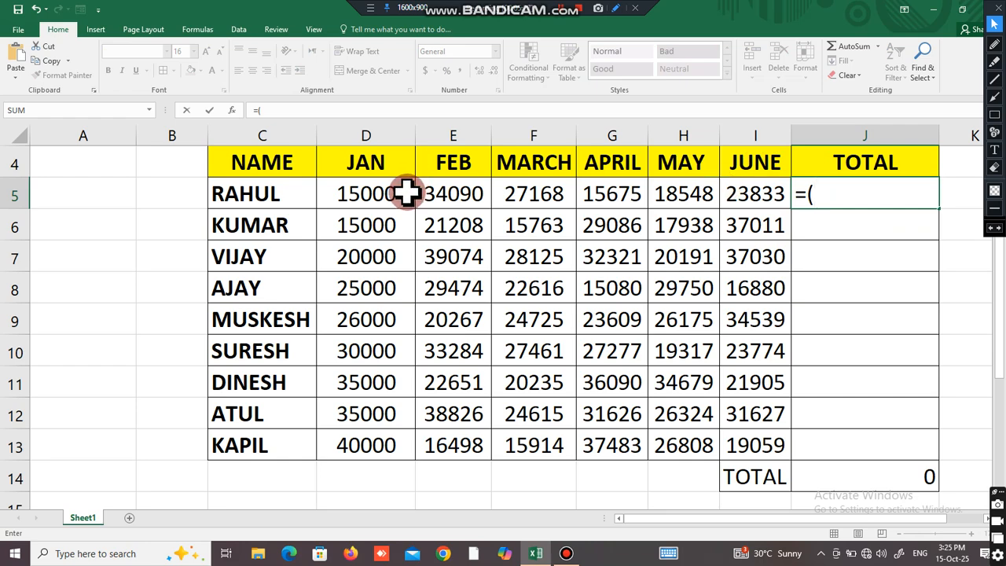
left_click(407, 194)
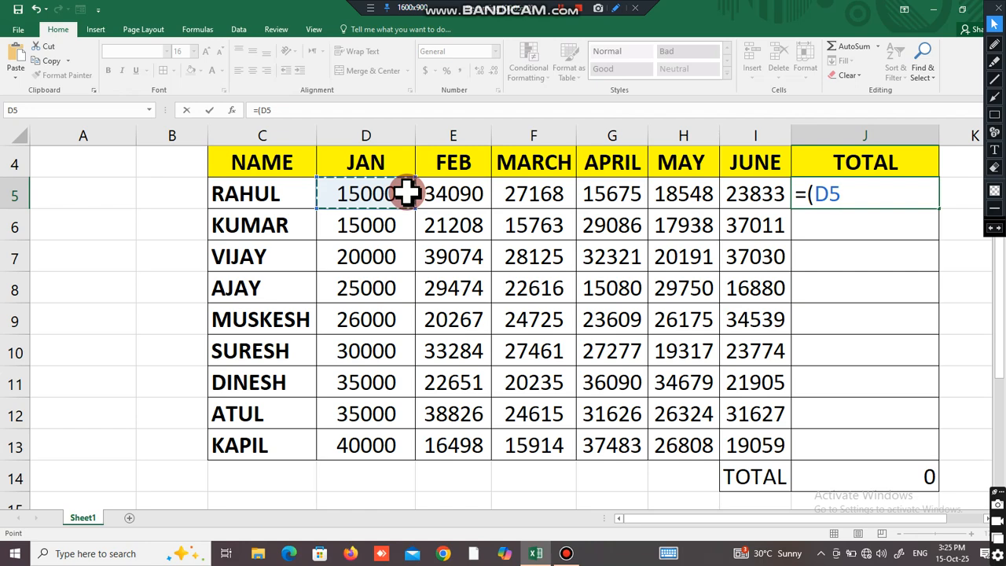
type("+")
left_click(433, 191)
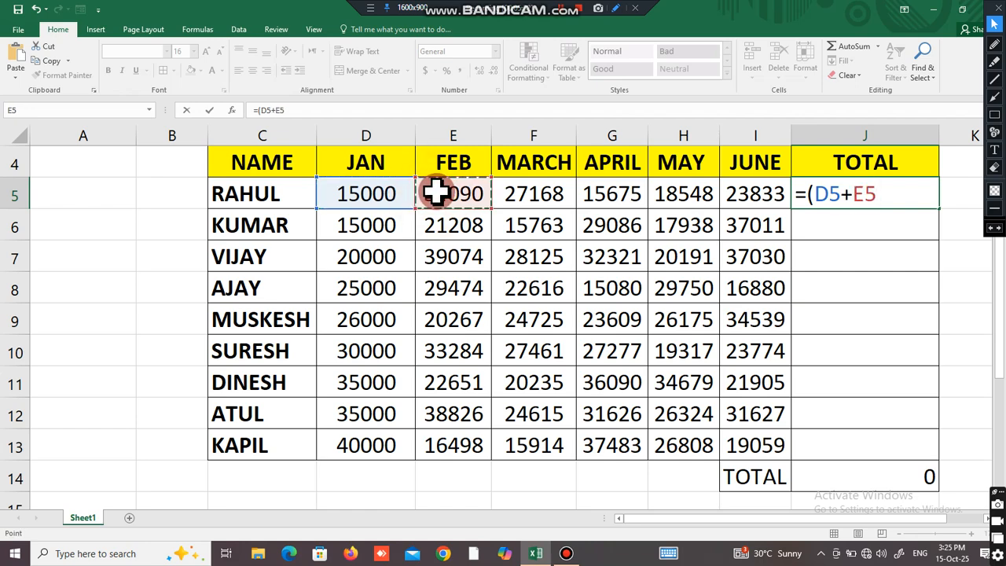
type("+")
left_click(495, 191)
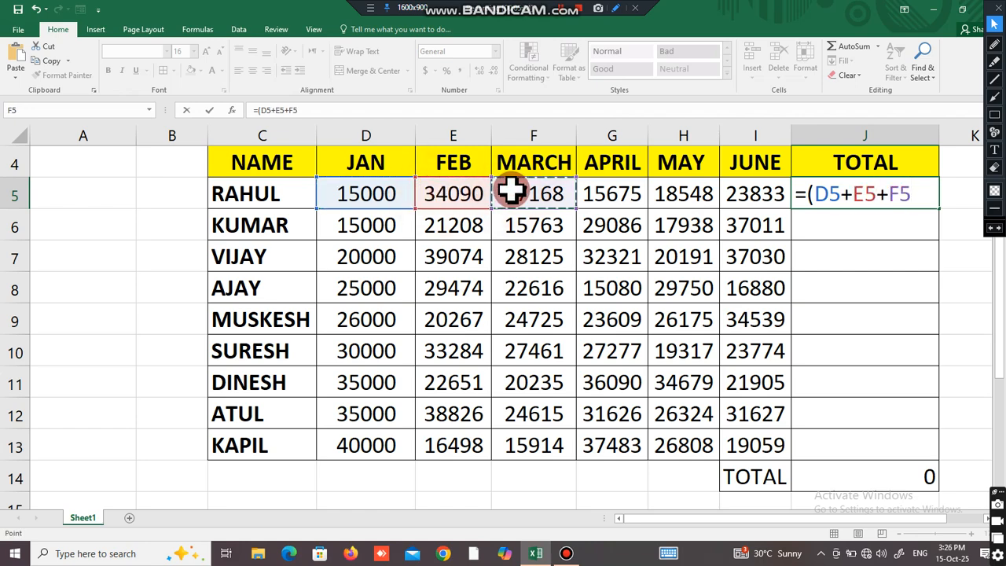
type("+")
left_click(595, 191)
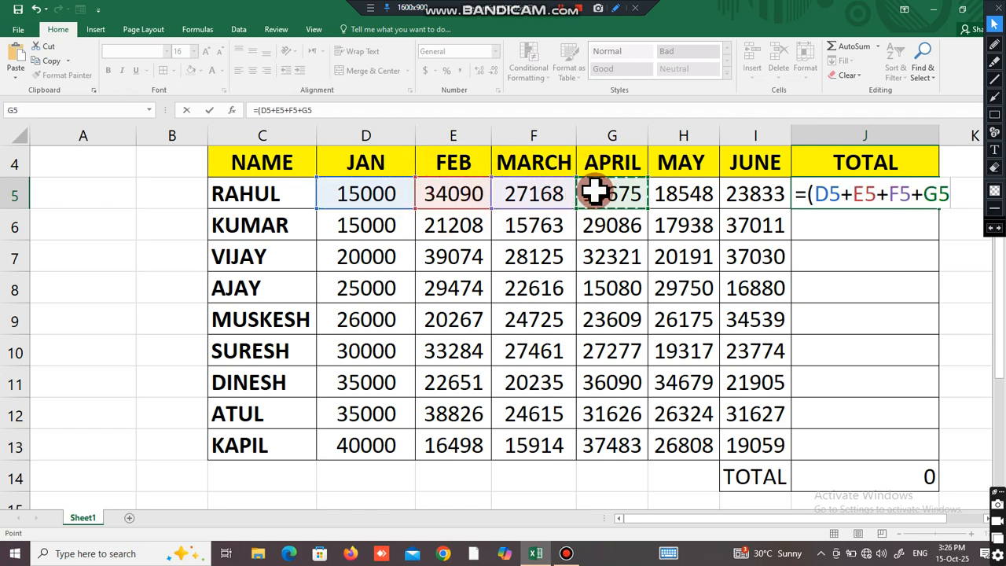
type("+")
left_click(657, 189)
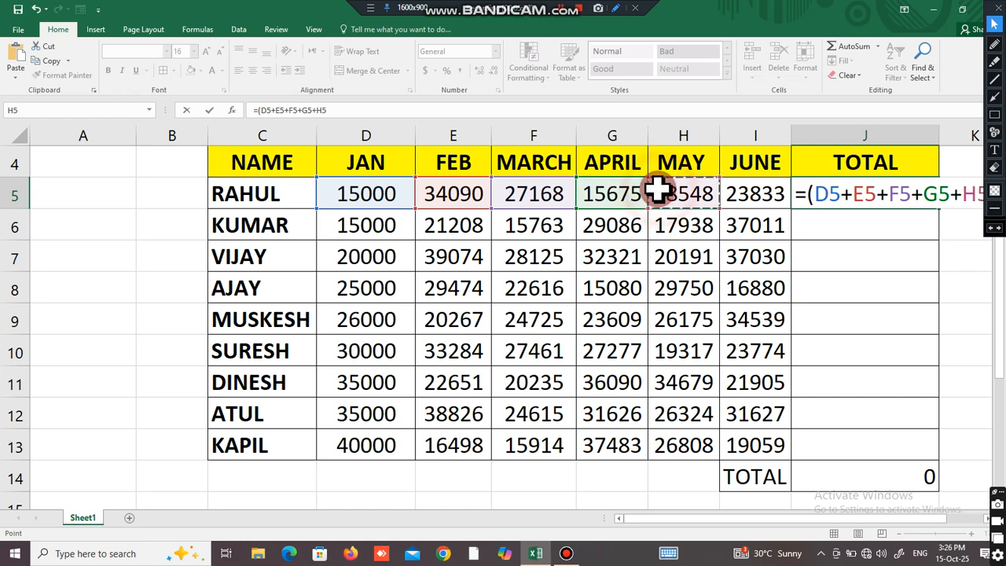
type("+")
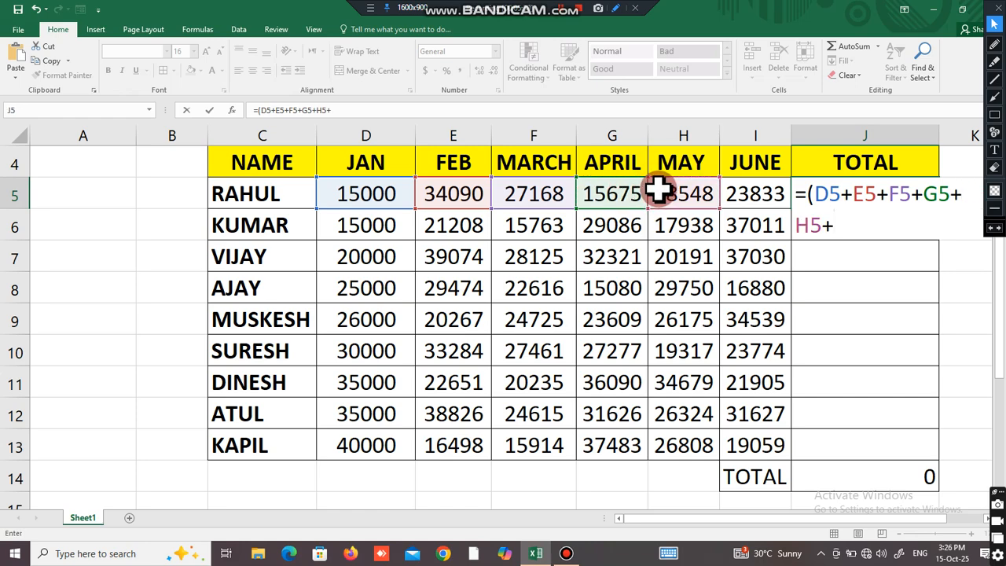
left_click(752, 200)
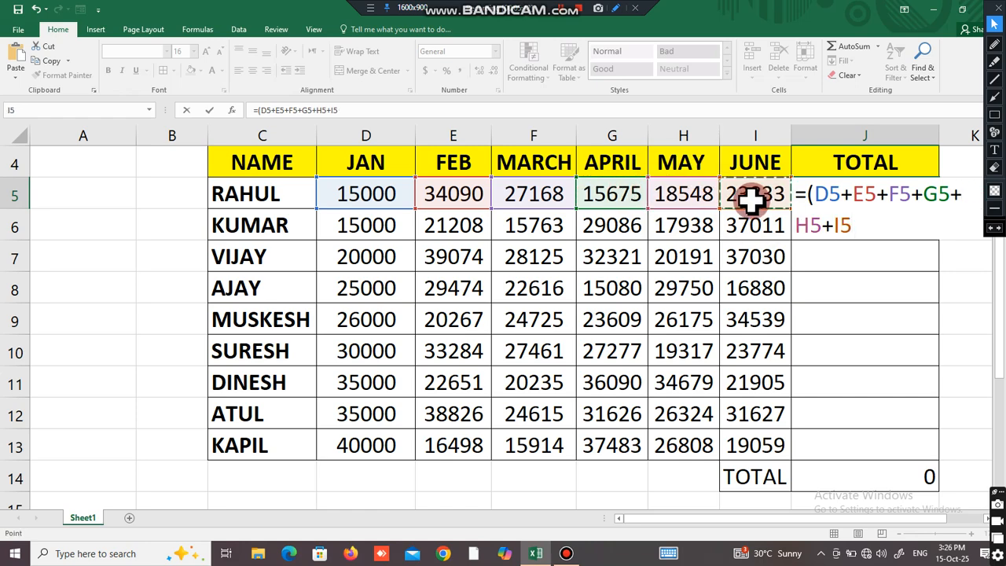
type(")")
key("Return")
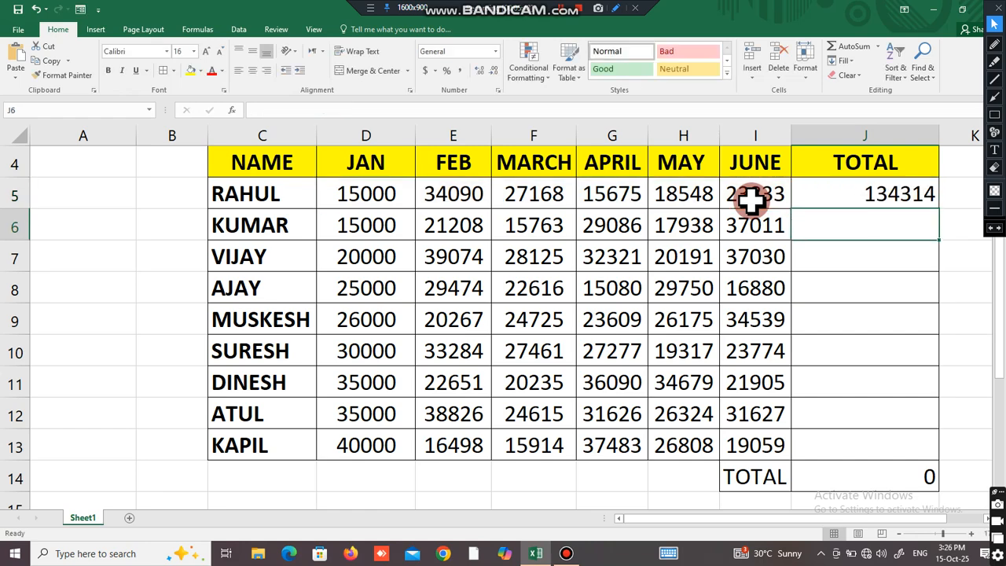
Replace the addition formula in J5 with an automatic sum of D5:I5 and fill it down through J13
left_click(900, 192)
key("Delete")
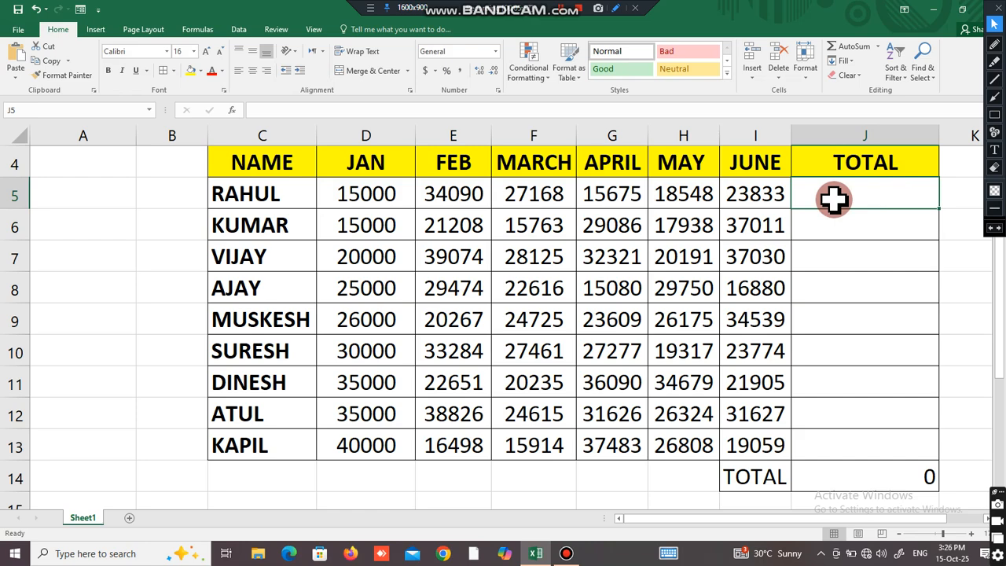
key("alt+equal")
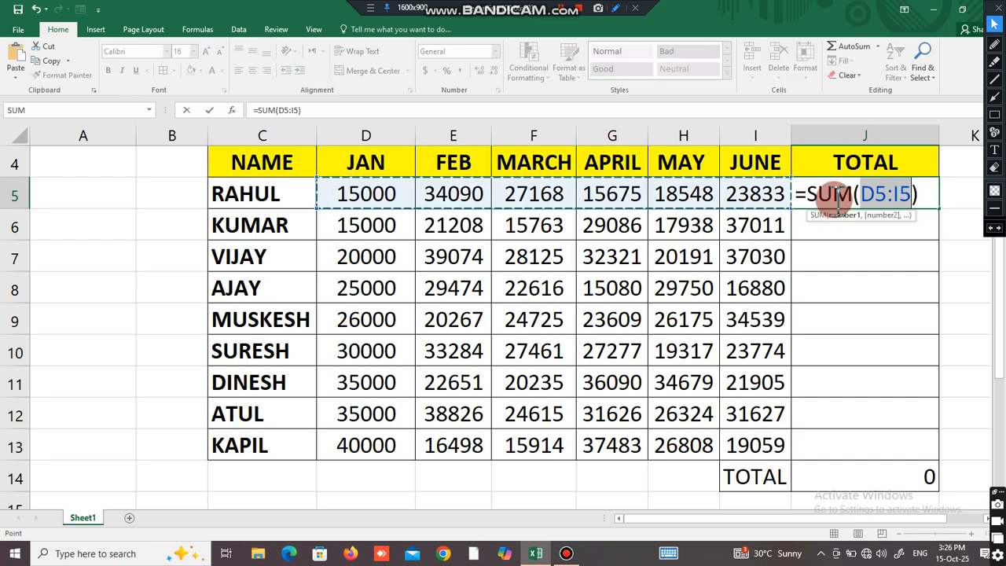
key("Return")
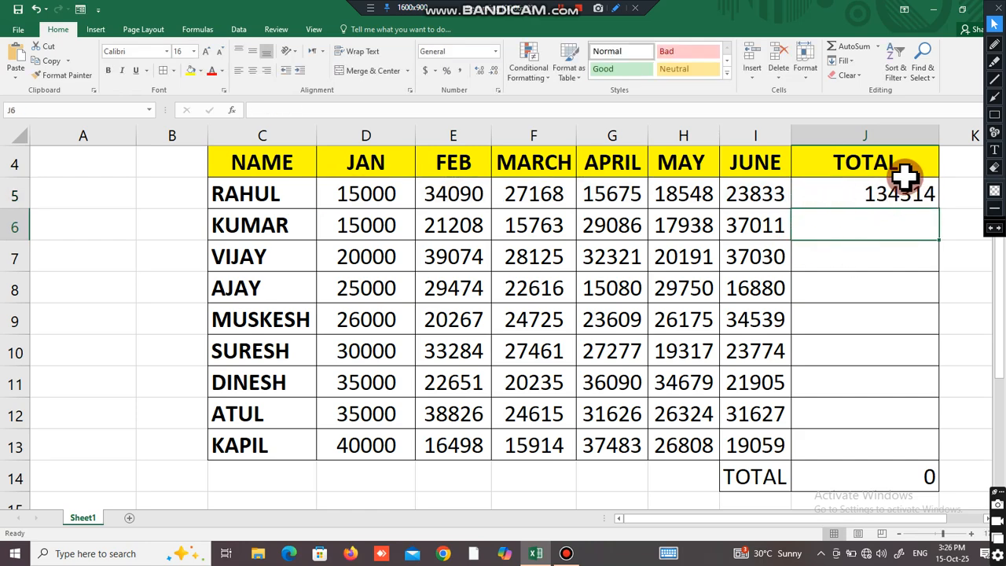
left_click(923, 195)
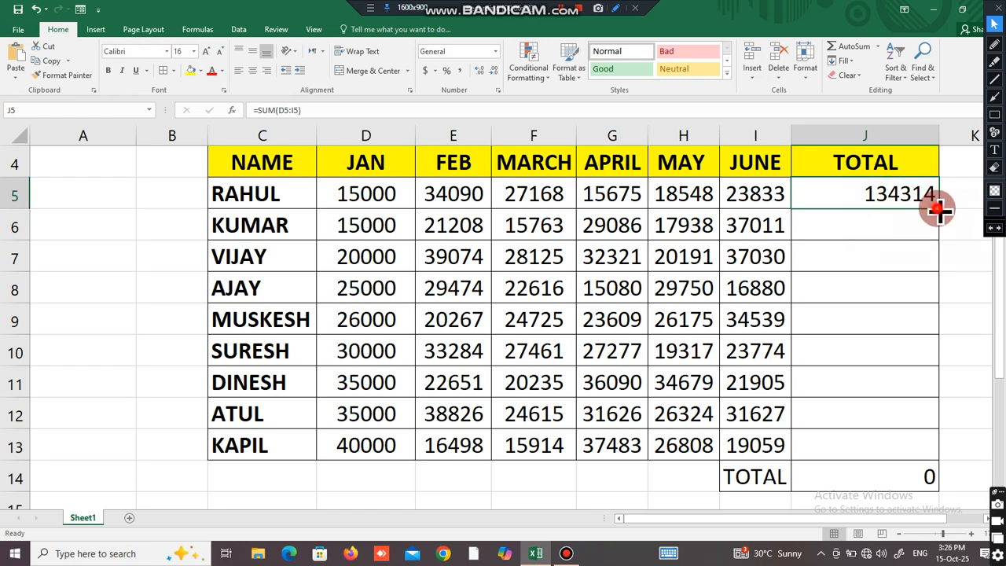
double_click(939, 211)
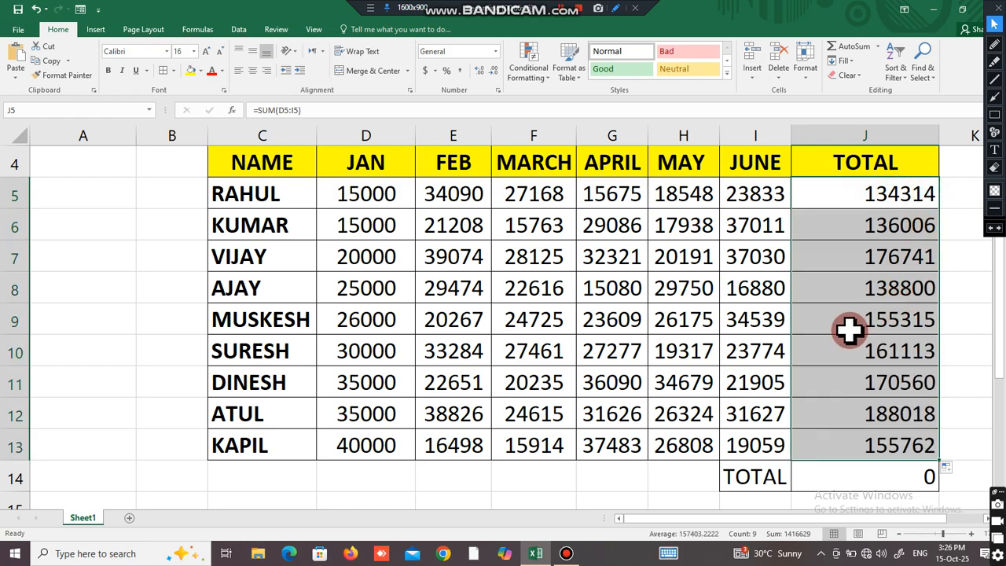
Replace the grand total formula in J14 with =SUM(J5:J13), picking the range from the TOTAL column
left_click(910, 483)
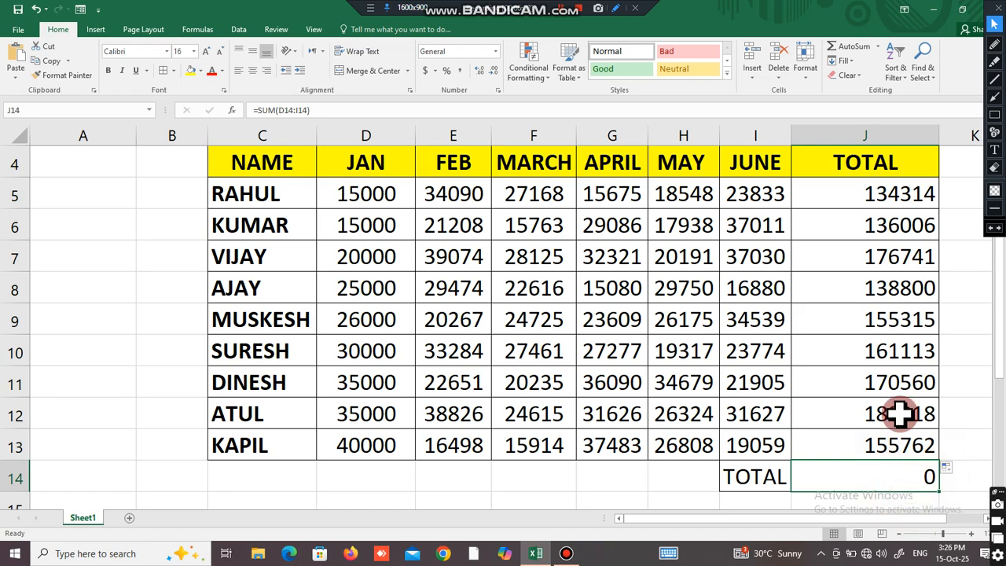
left_click_drag(357, 207, 778, 195)
left_click_drag(897, 185, 875, 451)
left_click(890, 483)
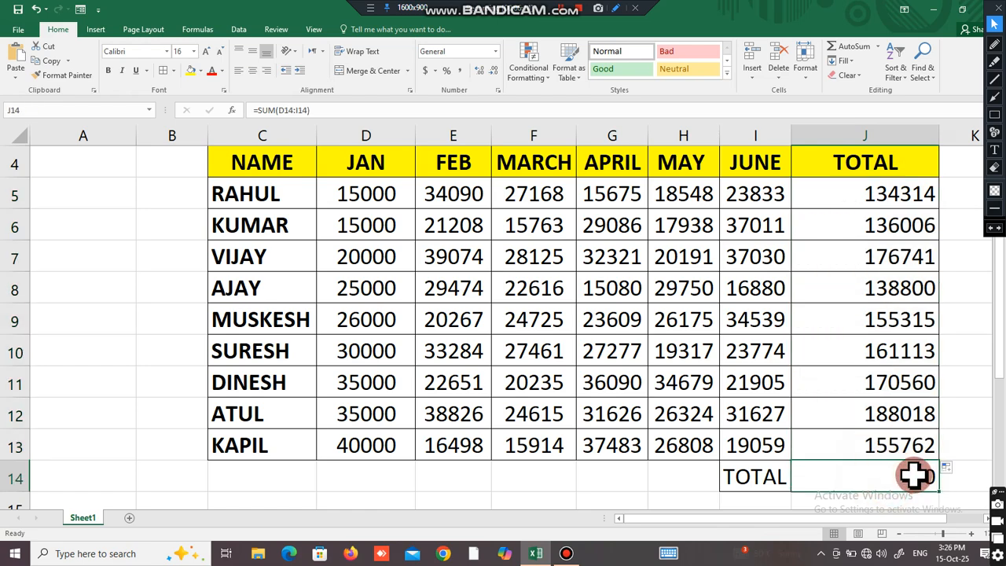
key("Delete")
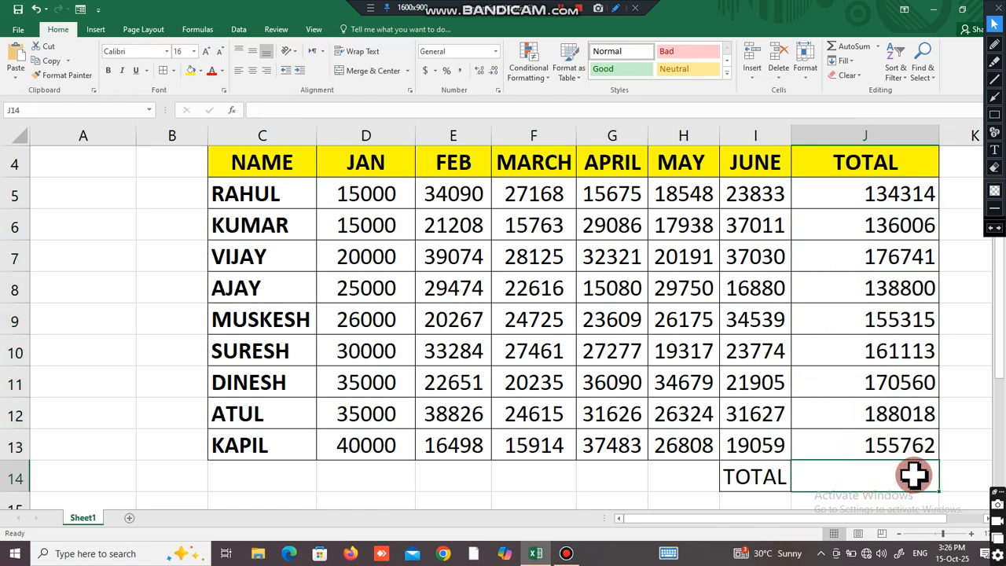
type("=S")
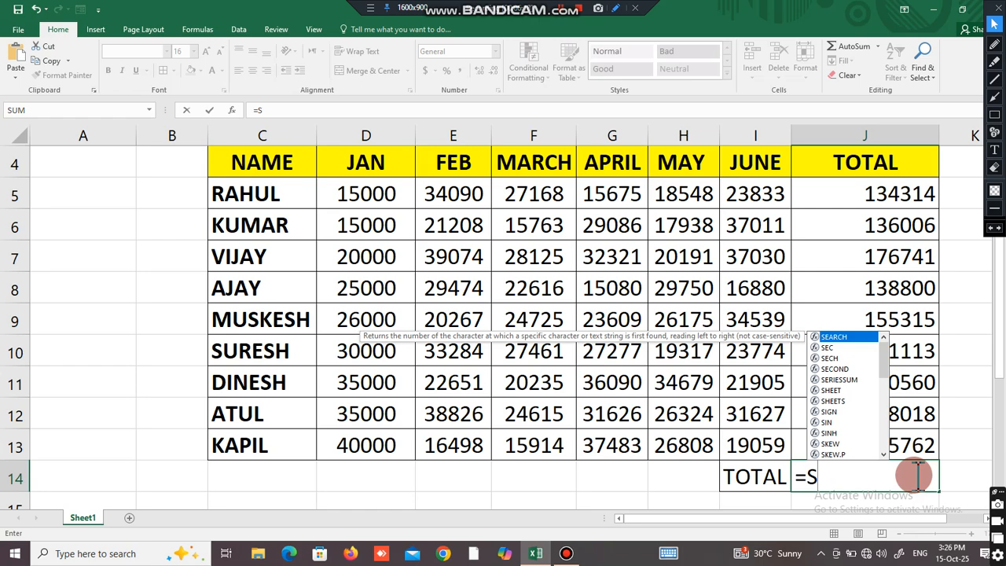
type("UM(")
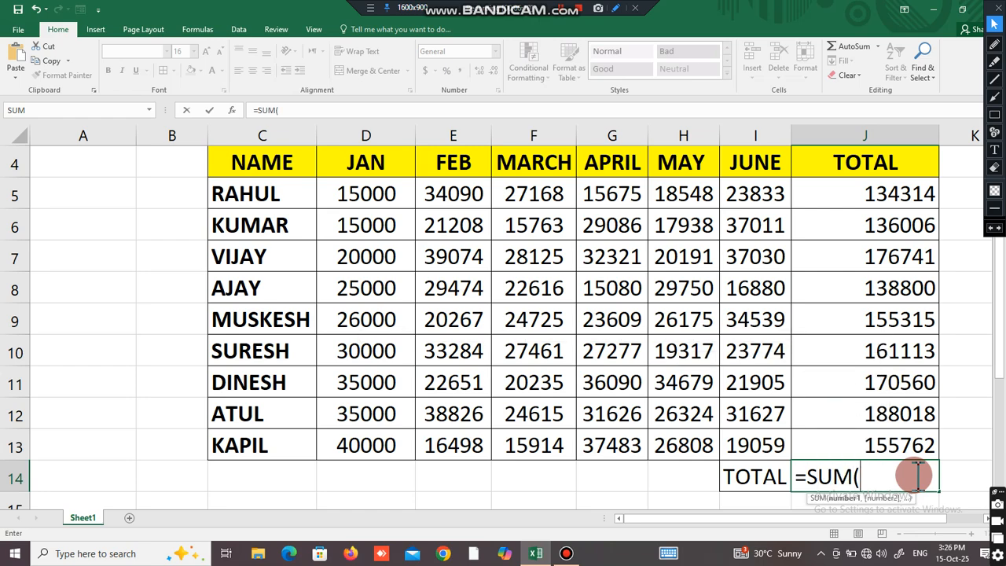
left_click_drag(898, 197, 903, 428)
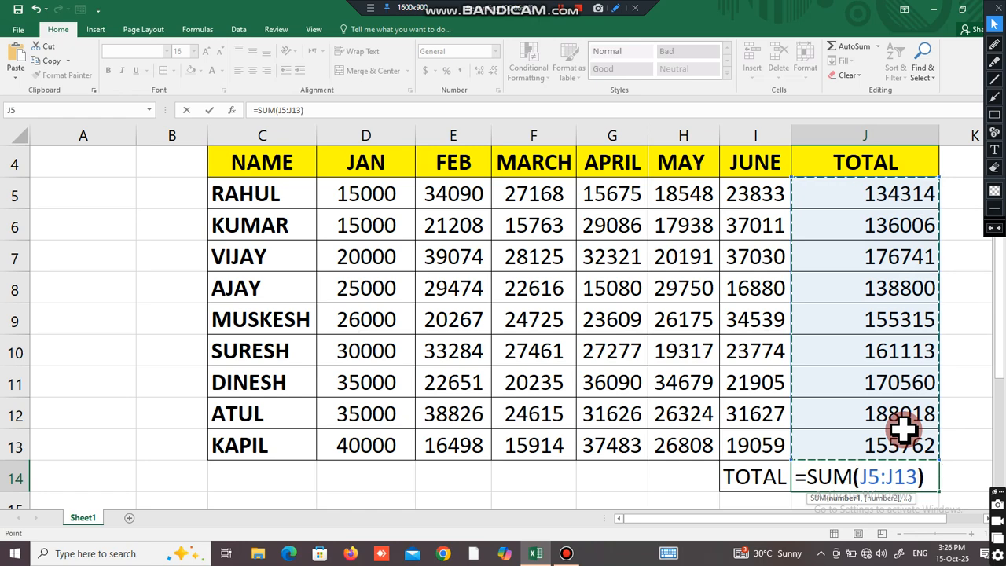
type(")")
key("Return")
Clear J14 and insert an automatic sum of J5:J13 there with the AutoSum shortcut
left_click(896, 440)
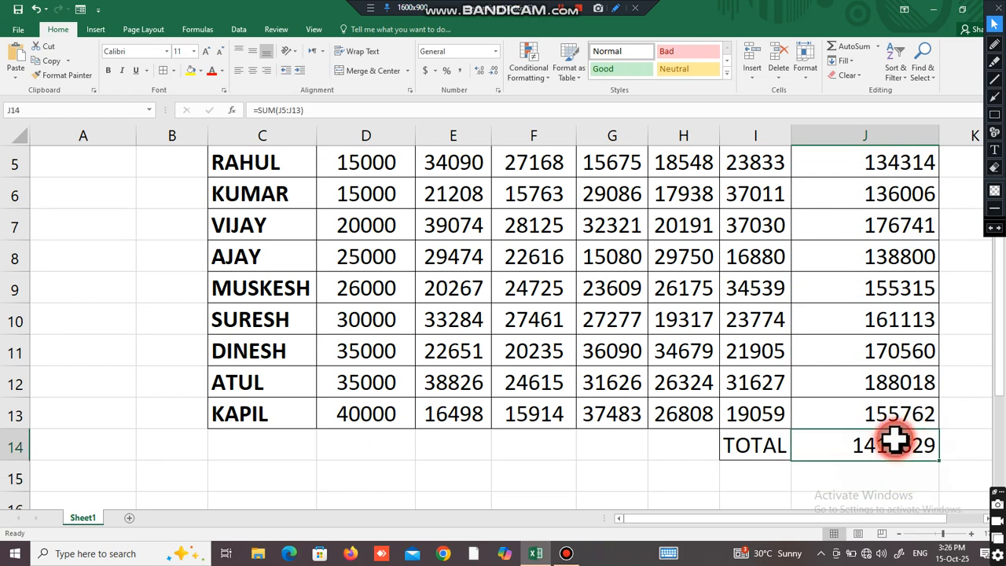
key("Delete")
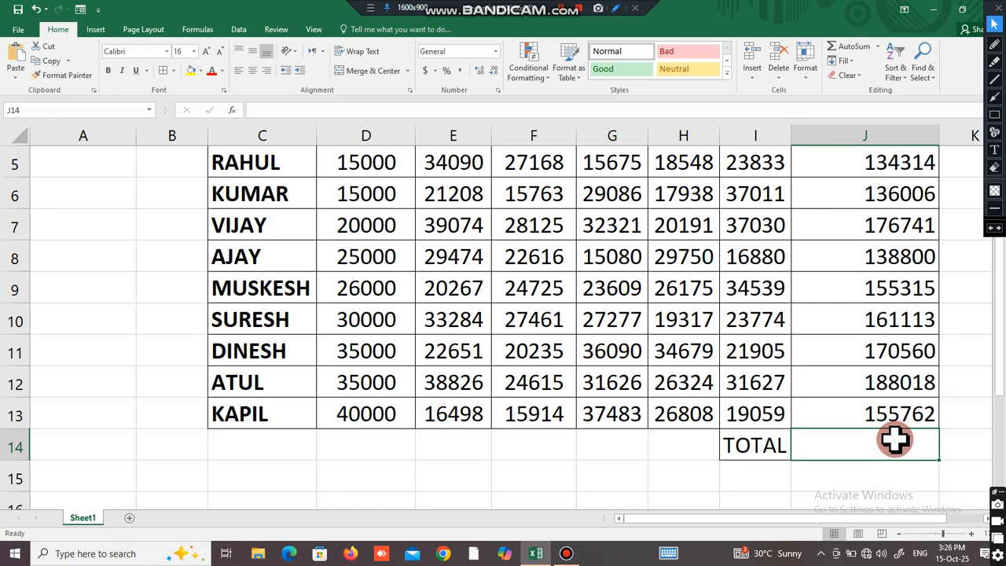
key("alt+equal")
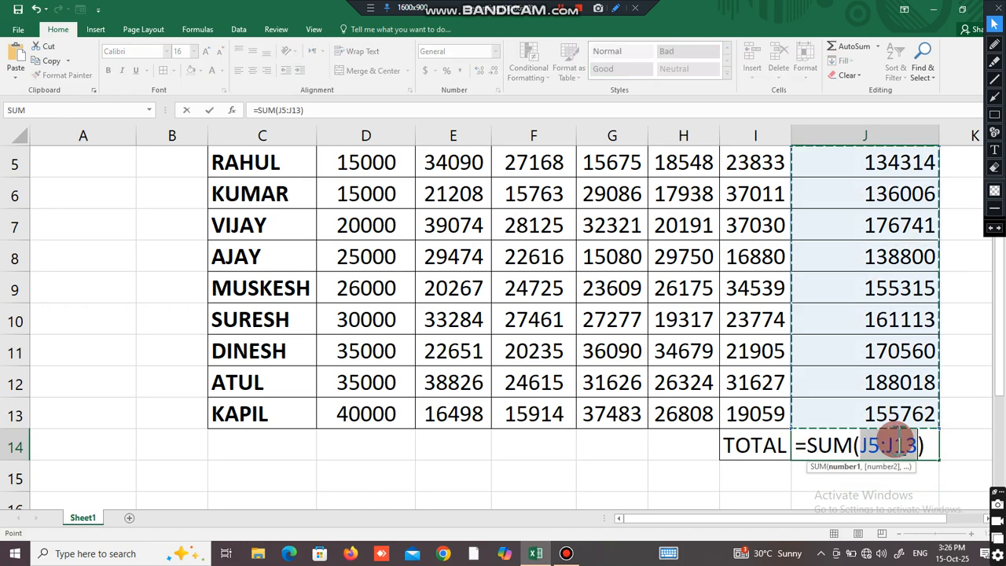
key("Return")
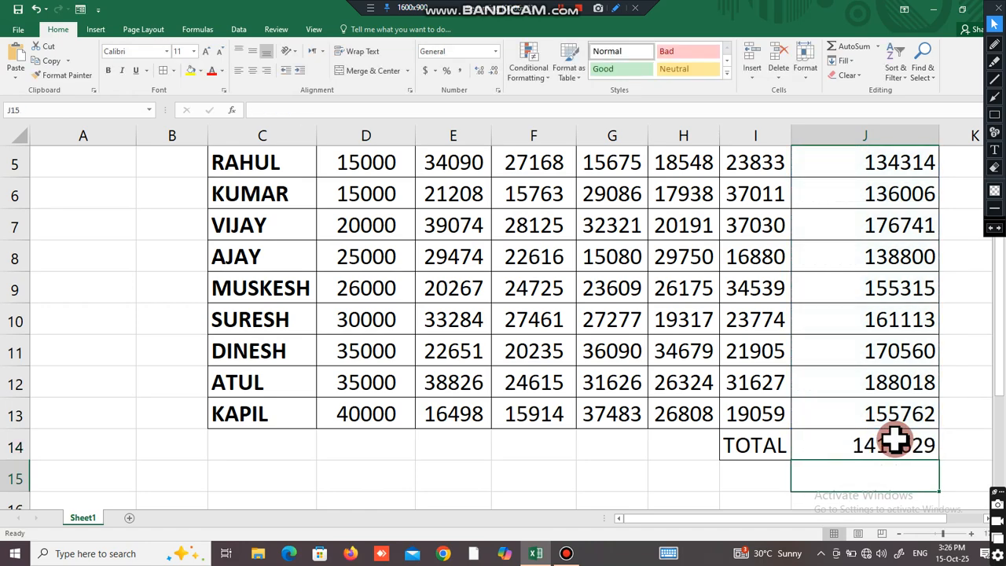
Clear J14 again and total J5:J13 there with AutoSum's Sum function
left_click(894, 440)
key("Delete")
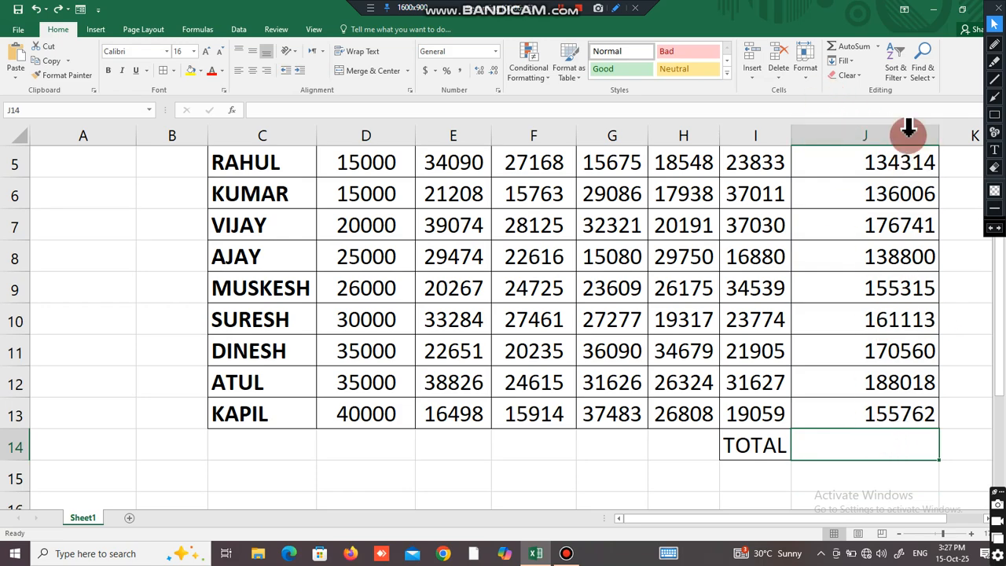
left_click(877, 47)
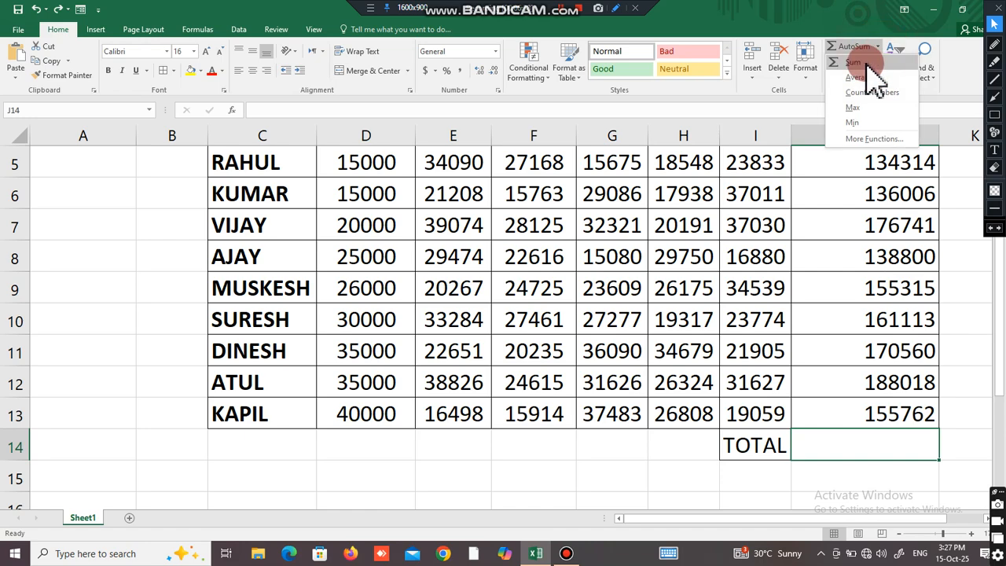
left_click(865, 72)
key("Return")
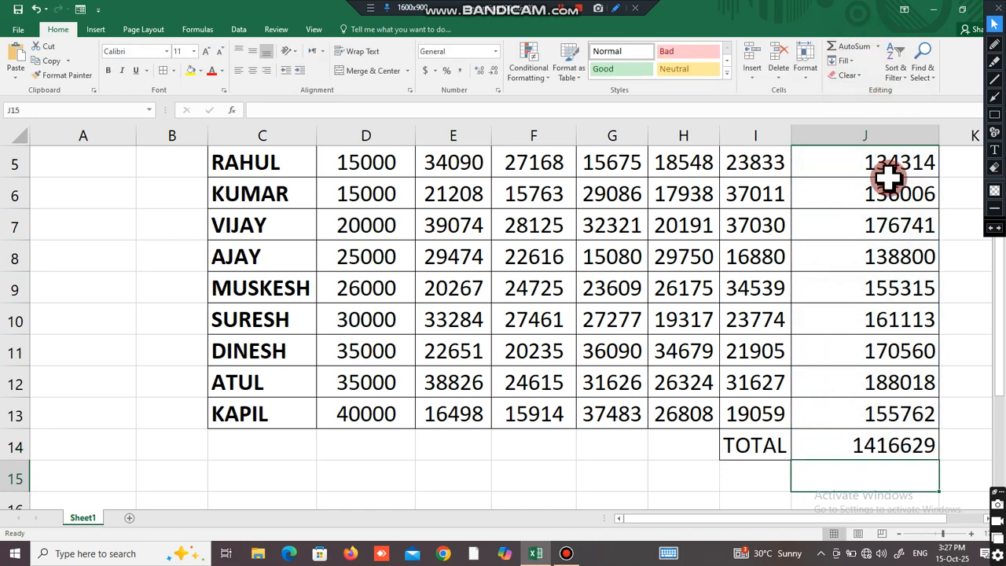
Replace the grand total in J14 with the fully typed formula =SUM(J5:J13)
left_click(864, 445)
key("BackSpace")
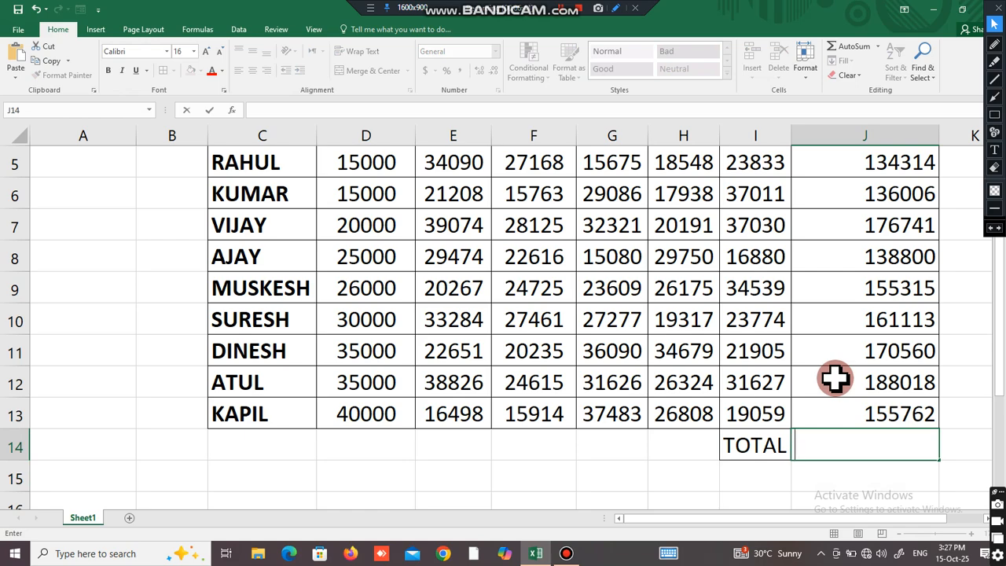
type("=SUM(")
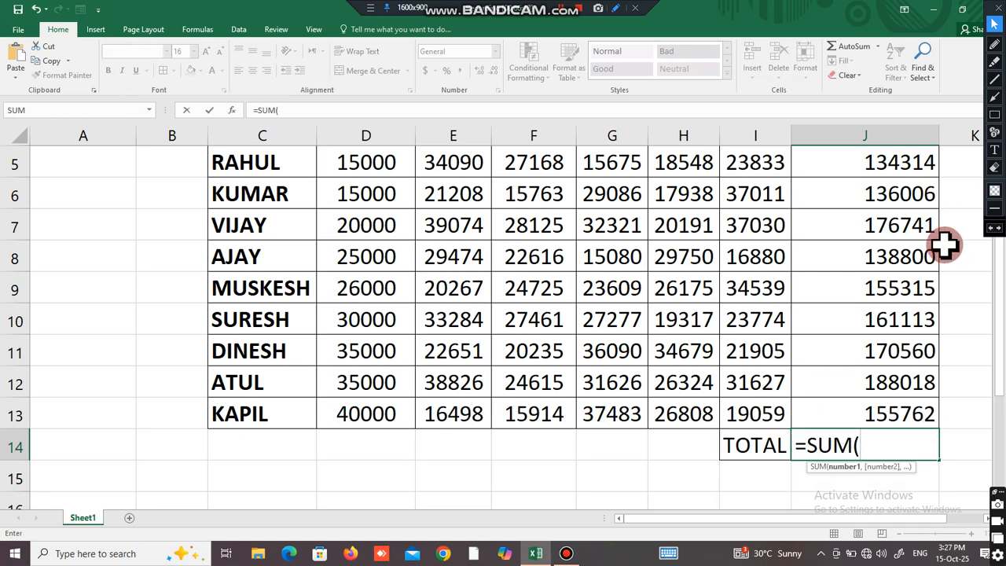
scroll(987, 316, "up", 1)
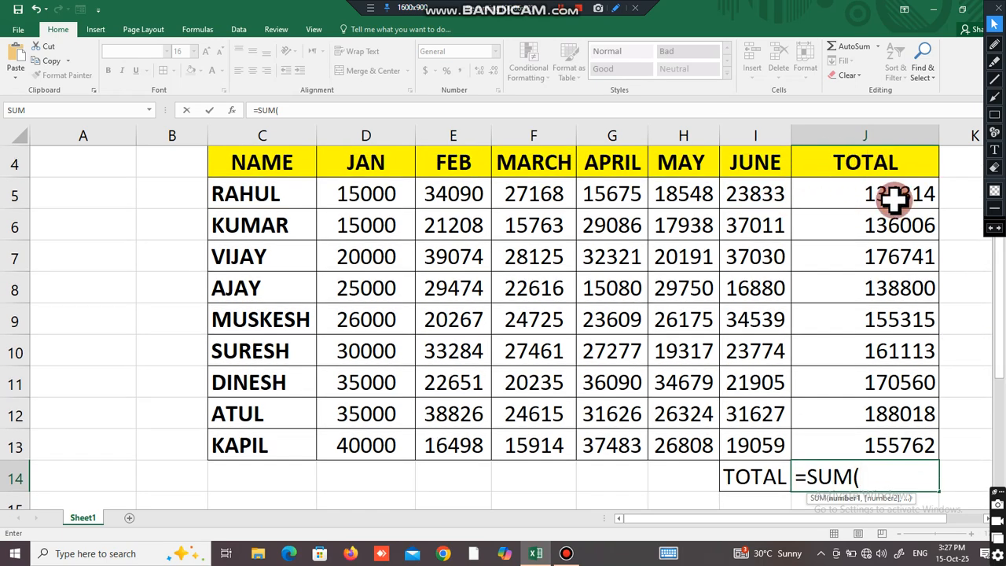
type("5")
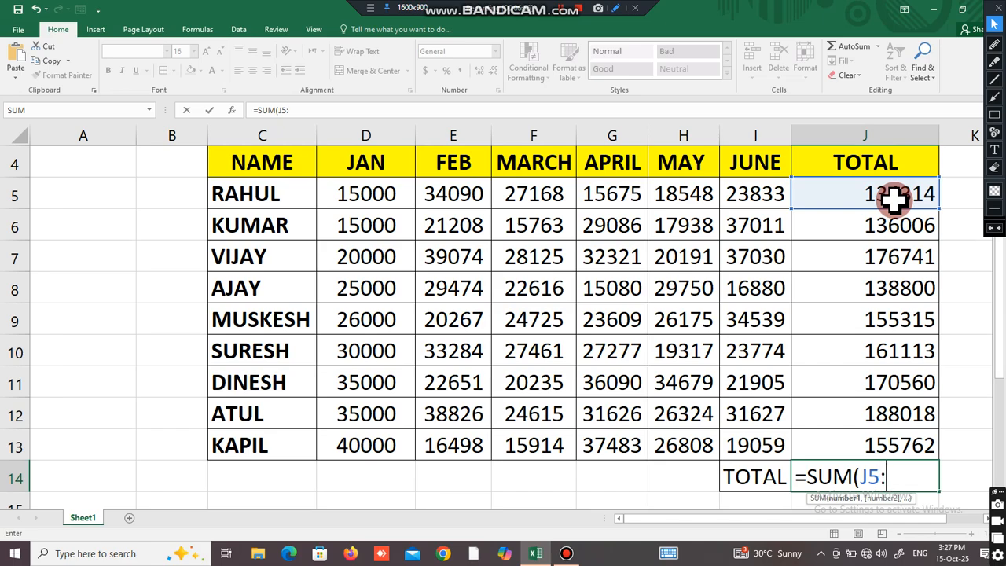
type(":J")
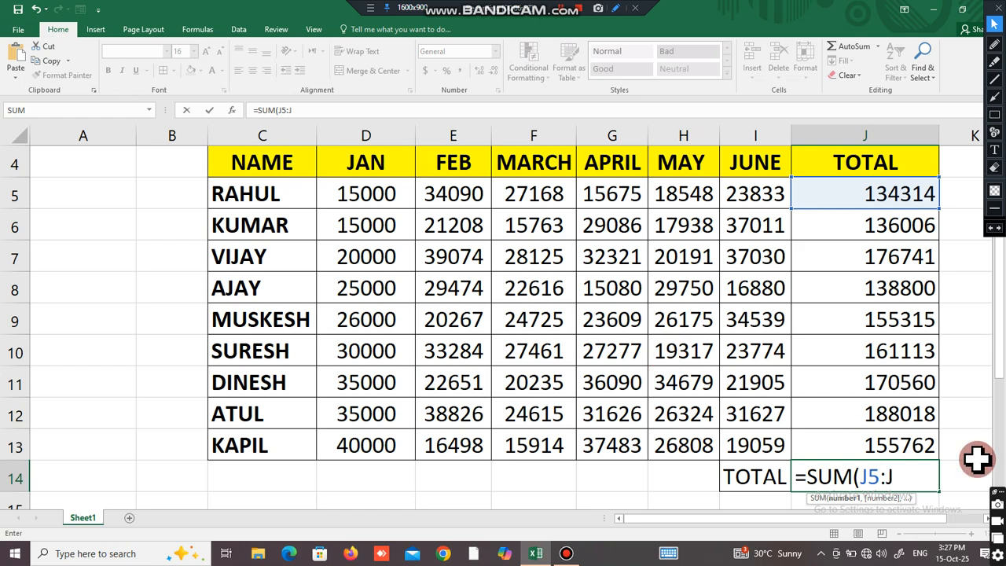
type("13")
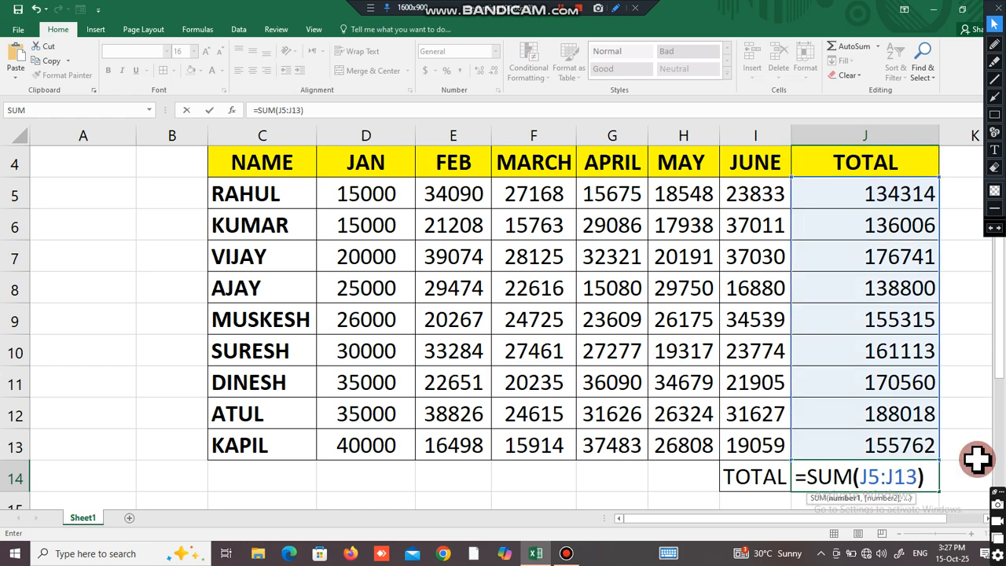
type(")")
key("Return")
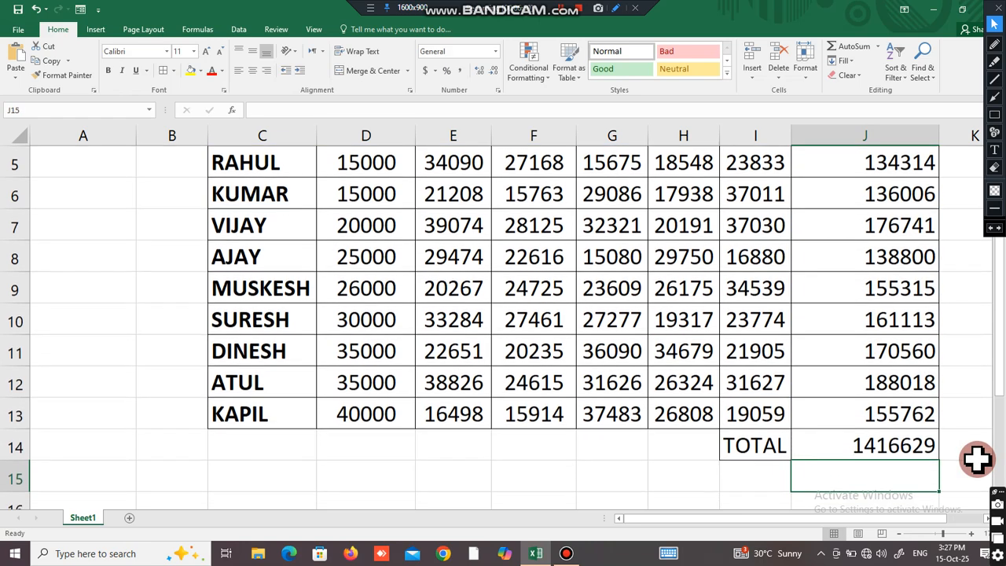
Clear J14 and re-enter the sum of J5:J13 there using the automatic sum shortcut
left_click(884, 442)
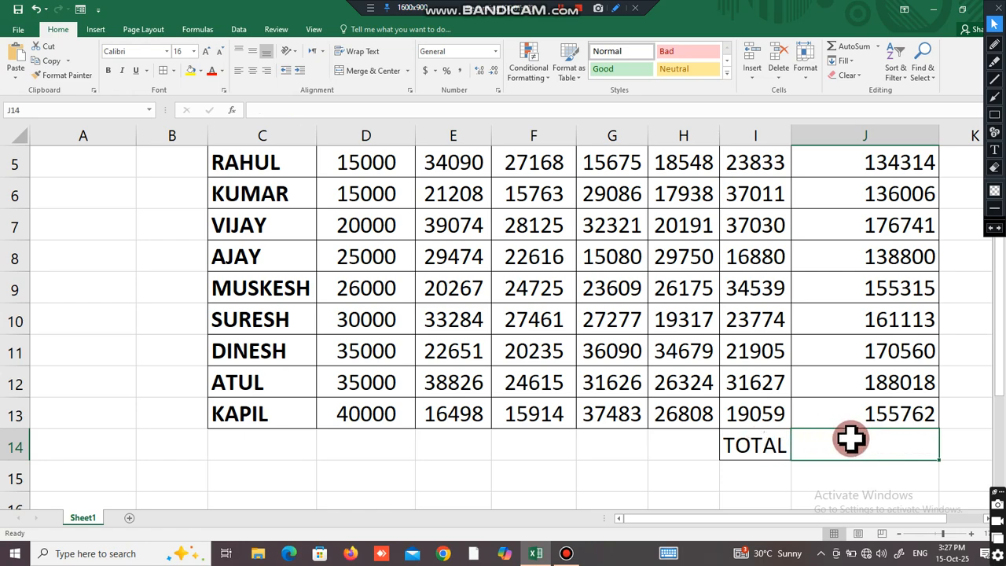
key("alt+equal")
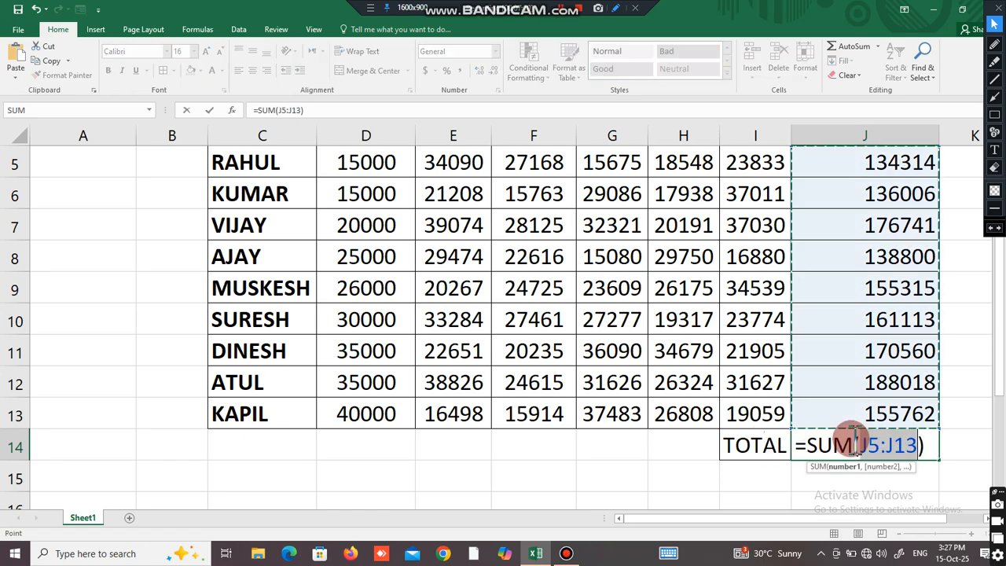
key("Return")
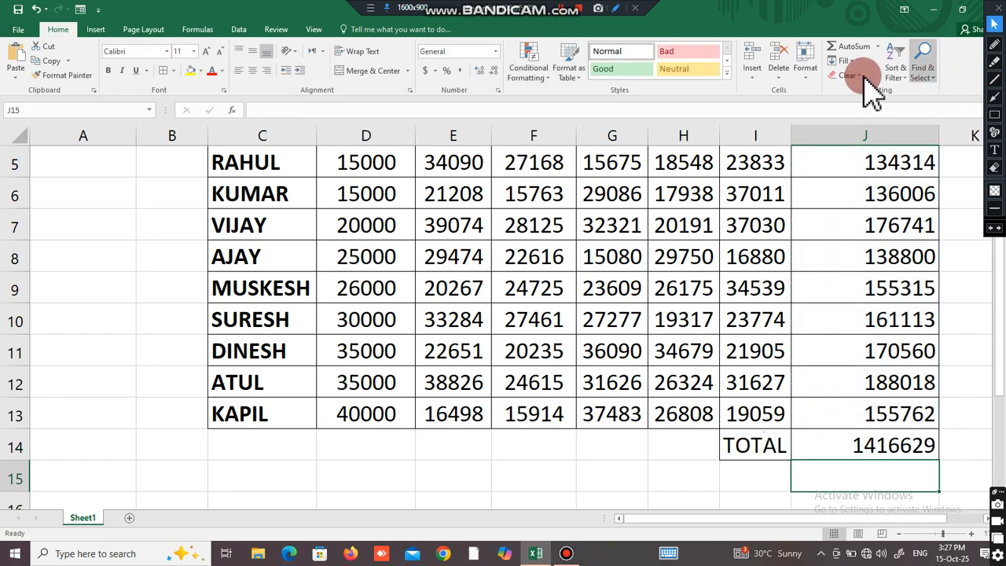
left_click(880, 48)
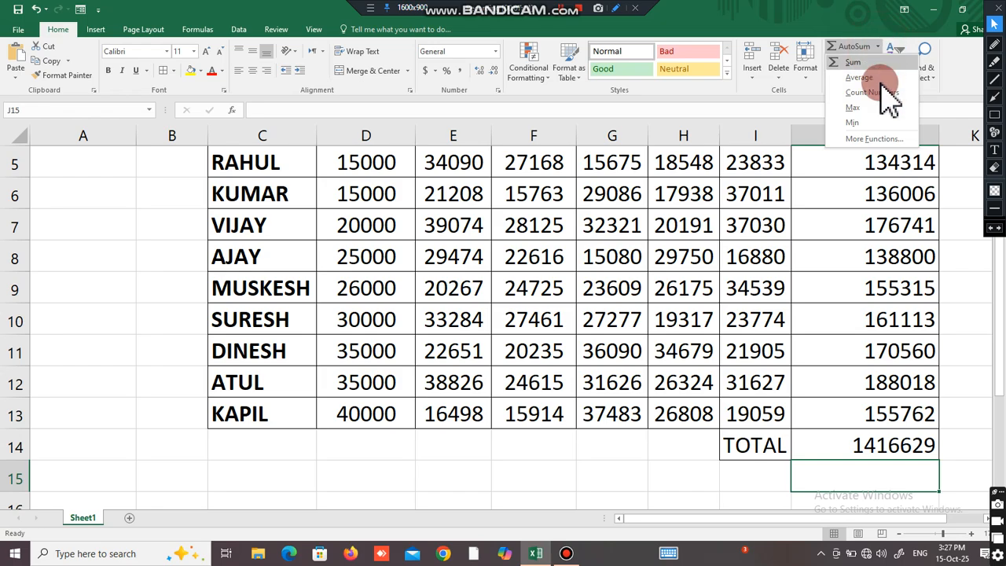
left_click(894, 332)
Clear the per-person totals from J5 downward in the TOTAL column
scroll(927, 316, "up", 1)
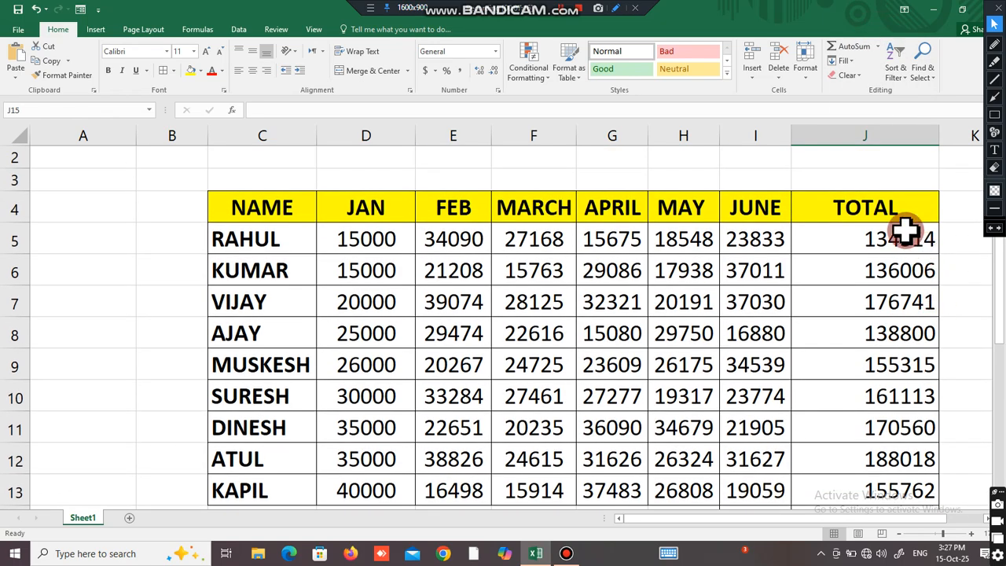
left_click_drag(903, 231, 891, 398)
key("Delete")
scroll(889, 393, "up", 2)
Calculate the average of D5:I5 in J5 with AutoSum's Average function
left_click(885, 268)
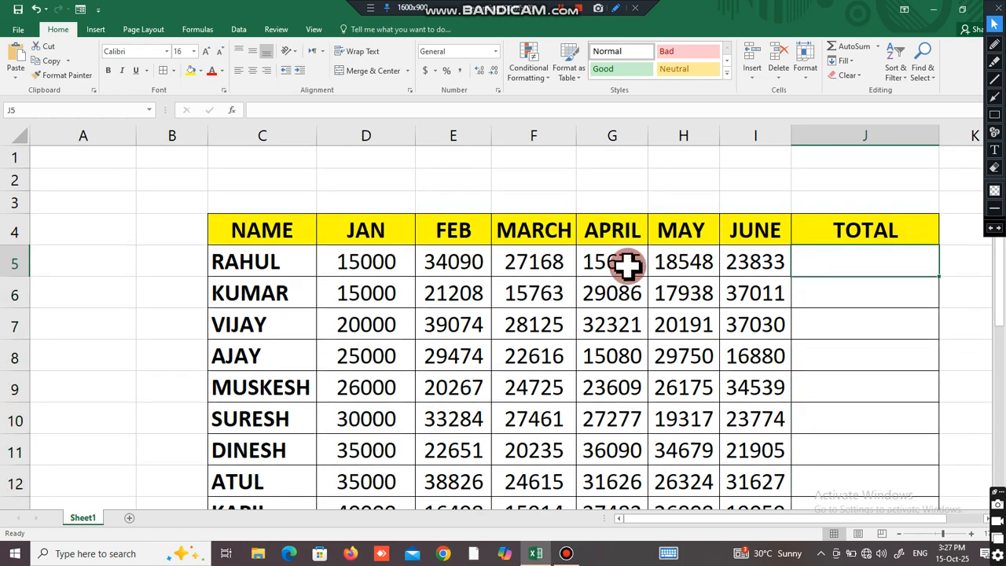
left_click_drag(369, 262, 754, 262)
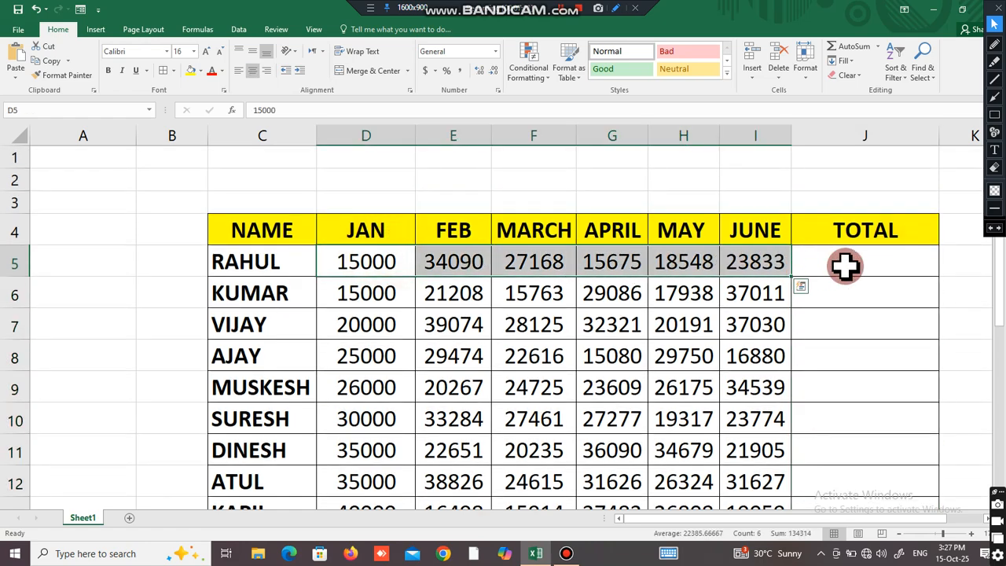
left_click(845, 265)
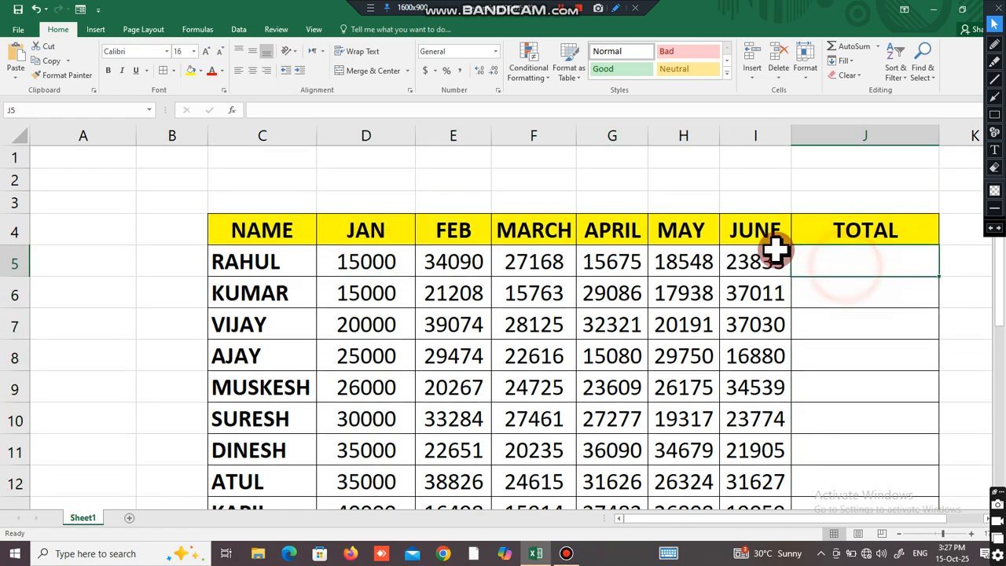
left_click(878, 49)
left_click(862, 88)
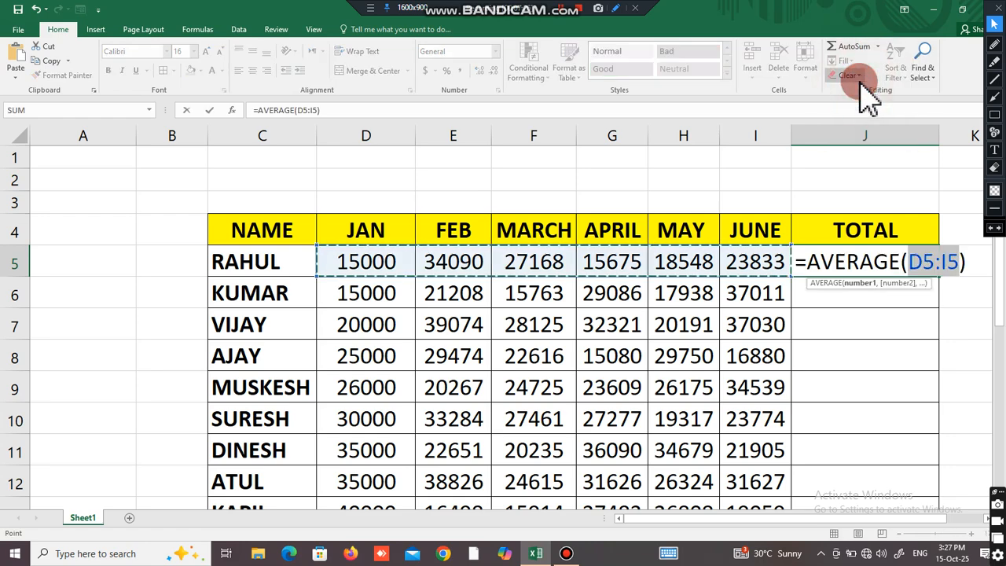
key("Return")
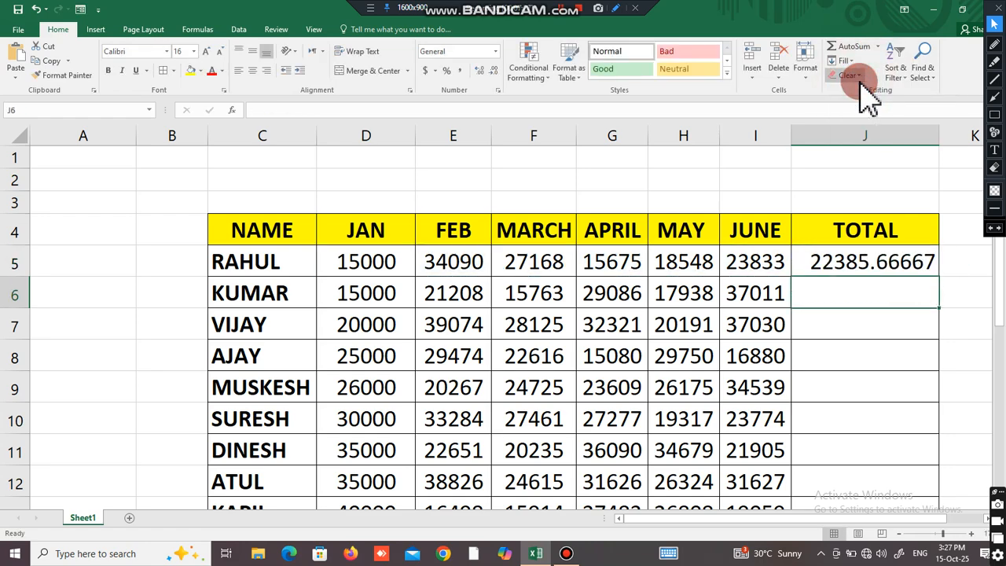
Replace the average in J5 with a count of D5:I5 using AutoSum's Count Numbers function
left_click(835, 258)
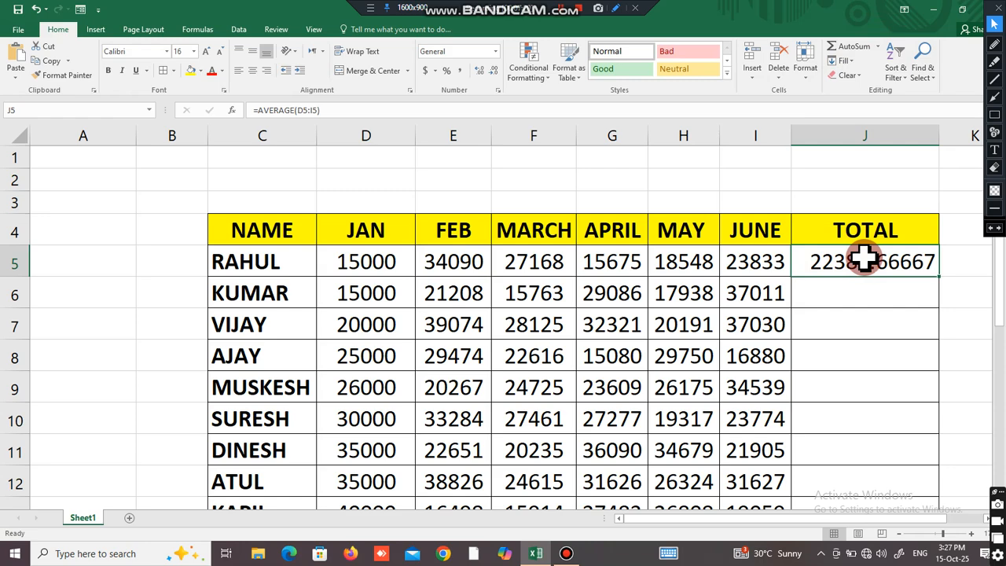
left_click(878, 49)
left_click(874, 93)
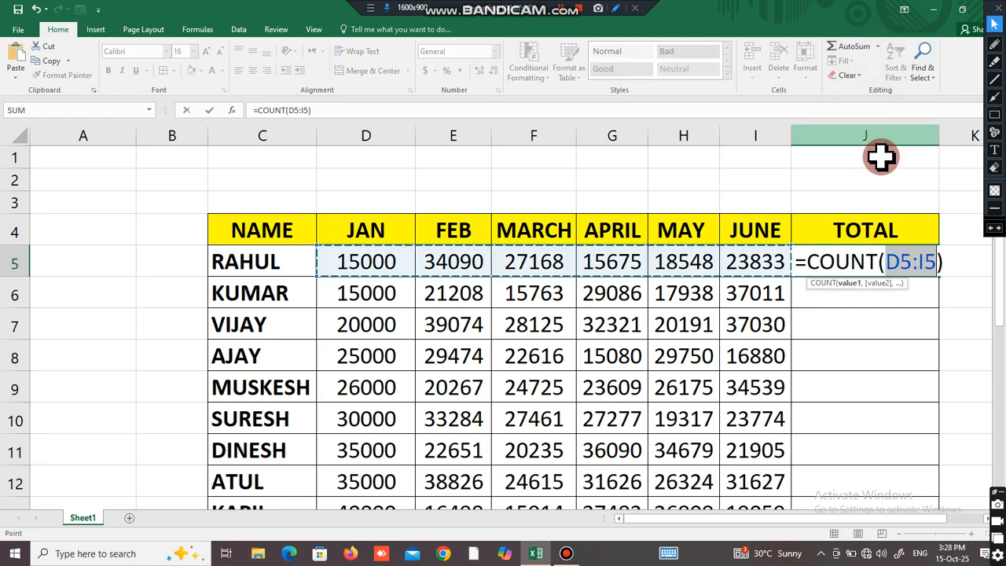
key("Return")
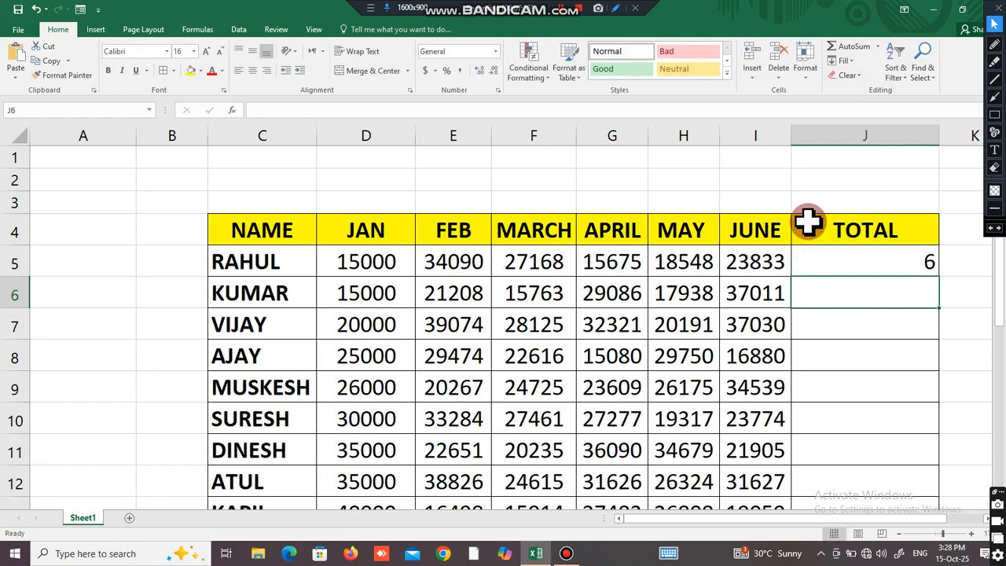
Go through the January to June cells D5 to I5 one by one to verify the count
left_click(401, 262)
left_click(458, 253)
left_click(542, 260)
left_click(605, 259)
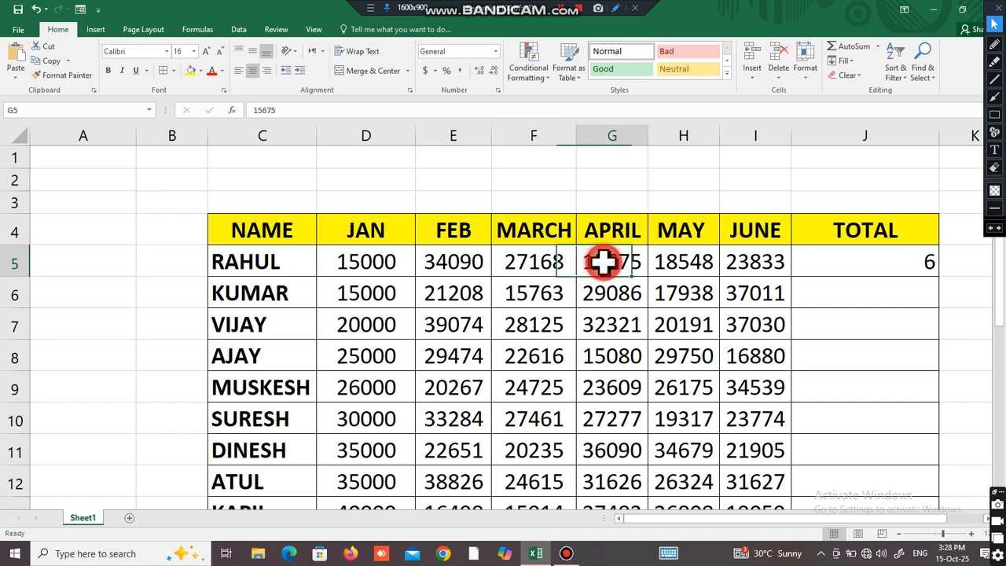
left_click(683, 259)
left_click(795, 261)
left_click(768, 261)
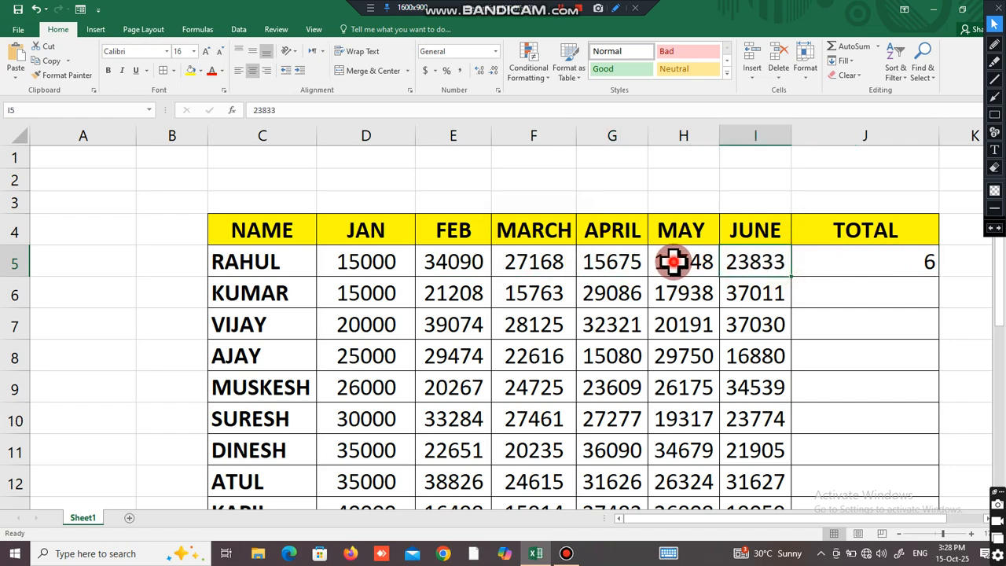
left_click(672, 261)
left_click(603, 262)
left_click(515, 259)
left_click(458, 262)
left_click(344, 262)
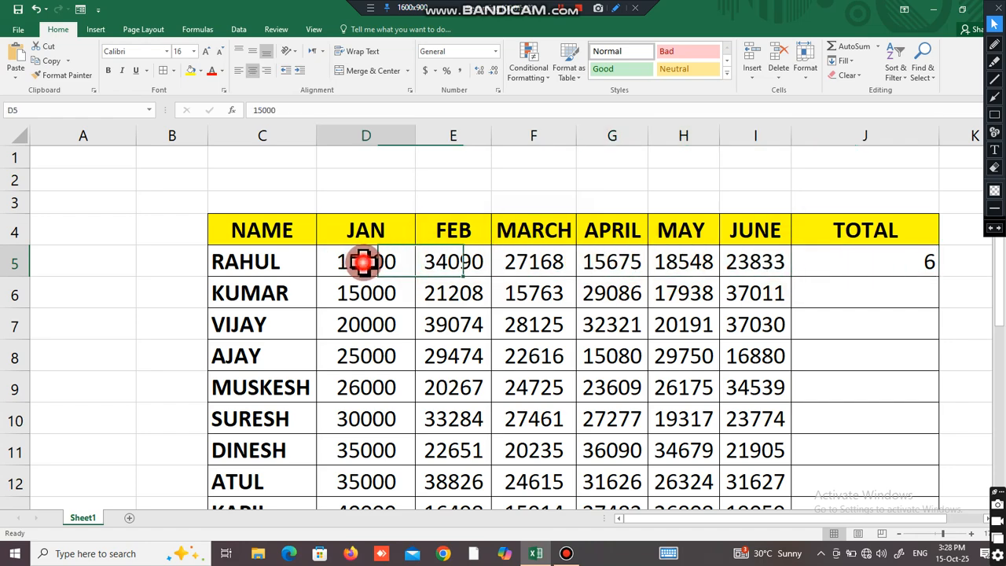
Replace the count in J5 with the maximum of D5:I5 using AutoSum's Max function, and check it against row 5
left_click(863, 253)
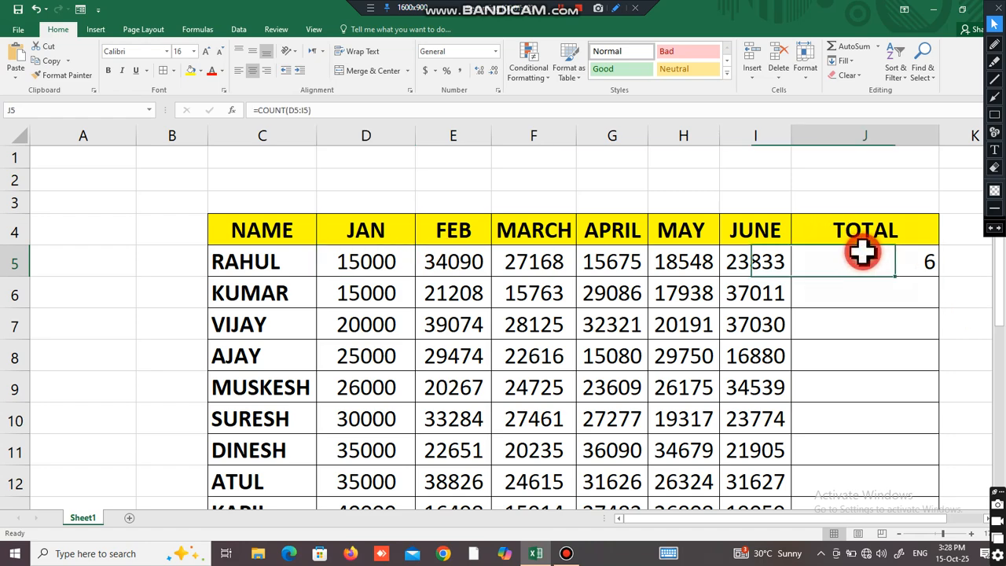
left_click(877, 47)
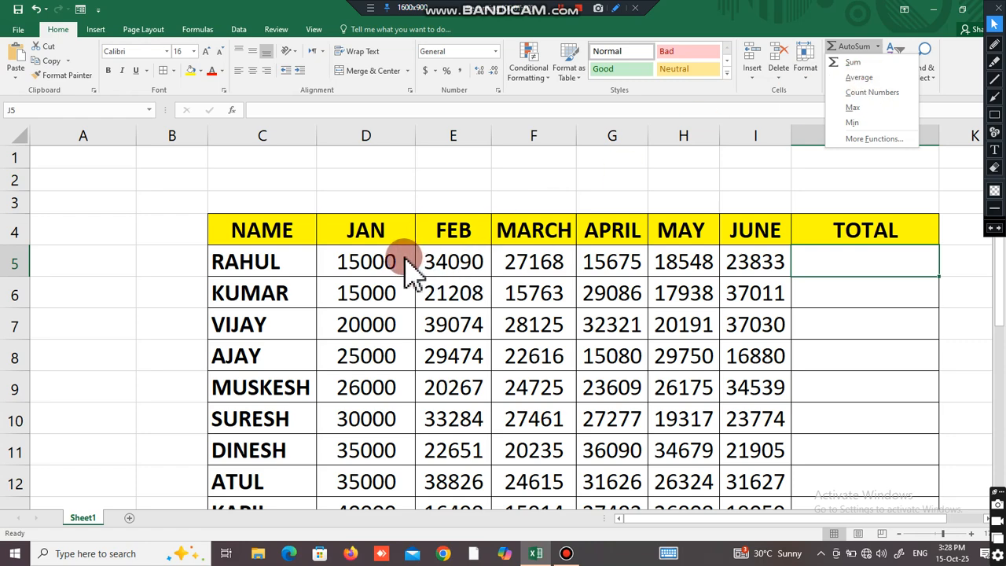
left_click(867, 108)
key("Return")
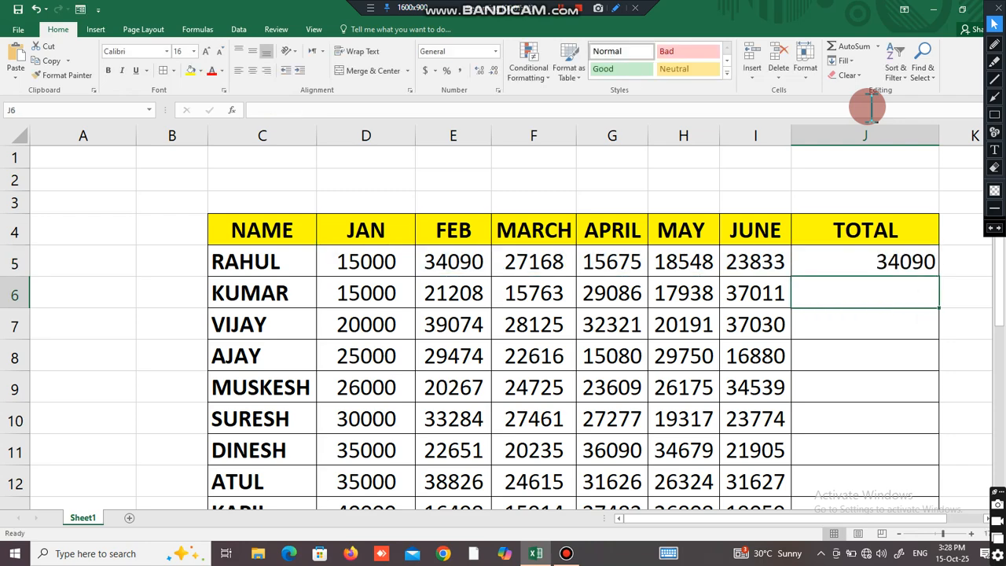
left_click(845, 262)
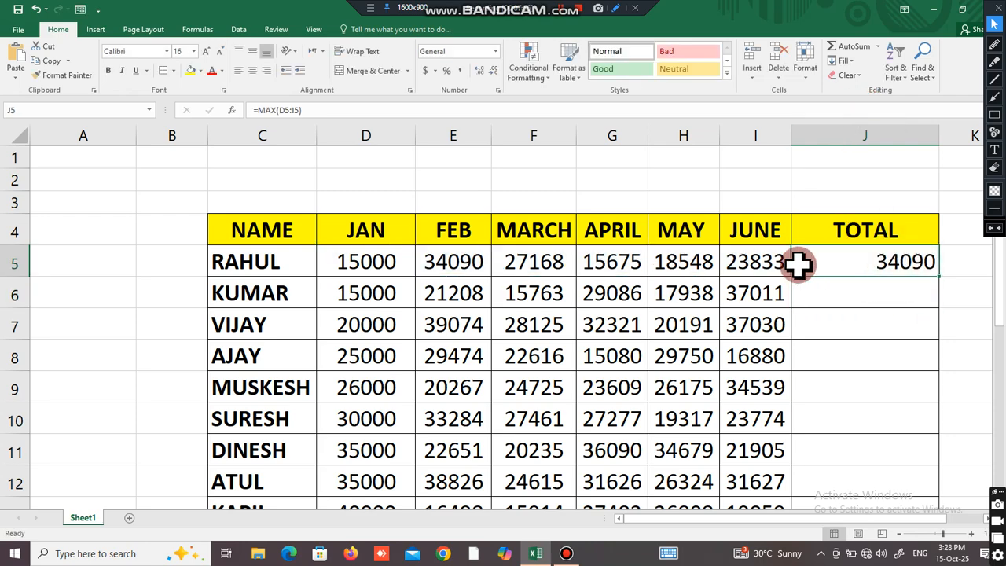
left_click_drag(781, 262, 425, 260)
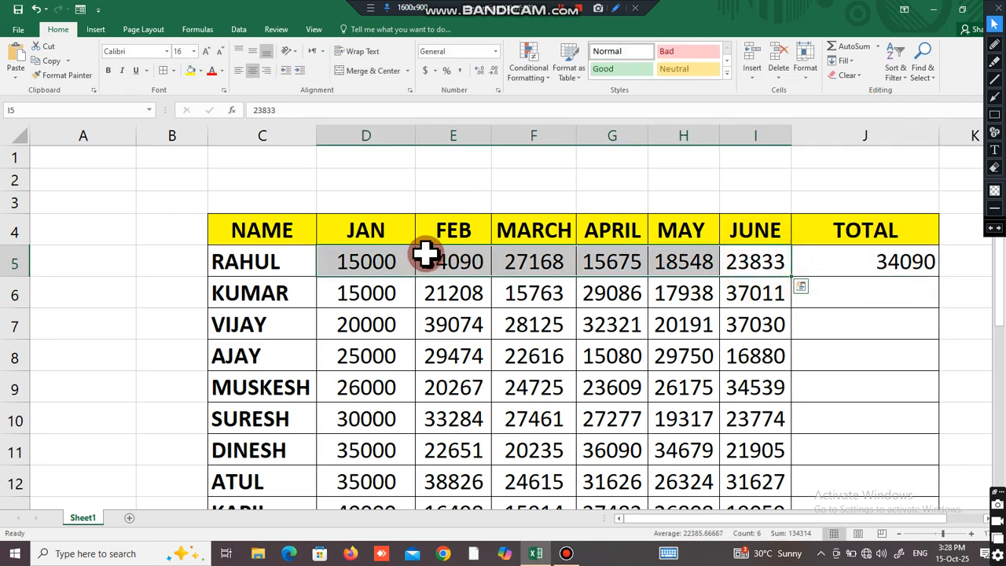
left_click(440, 259)
Replace the maximum in J5 with the minimum of D5:I5 using AutoSum's Min function, and check it against D5
left_click(898, 259)
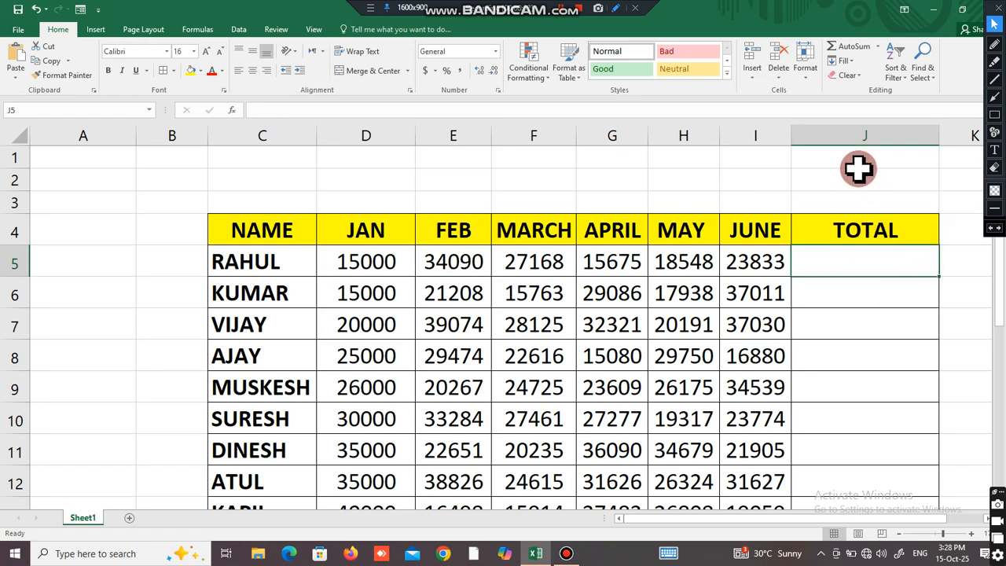
left_click(877, 47)
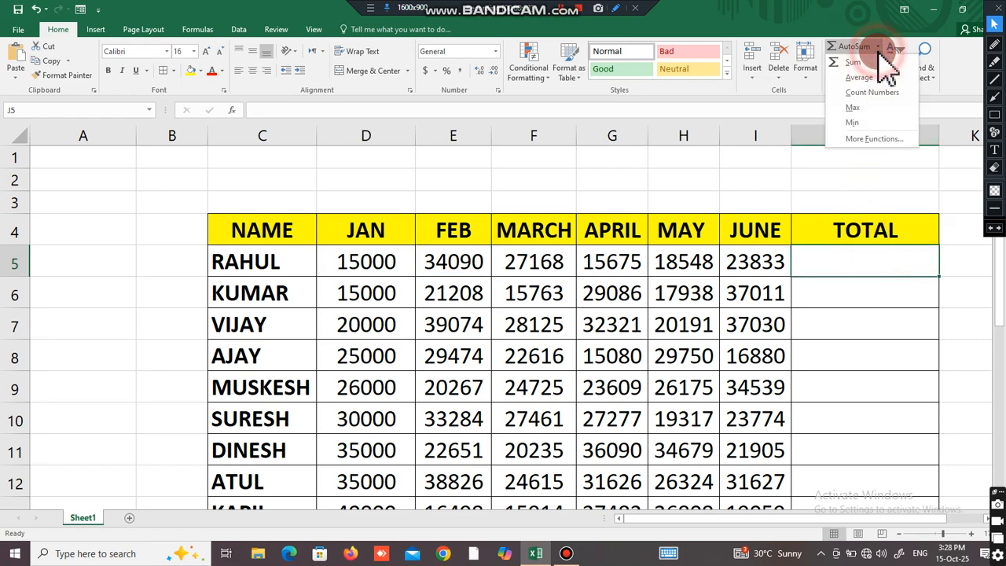
left_click(855, 124)
key("Return")
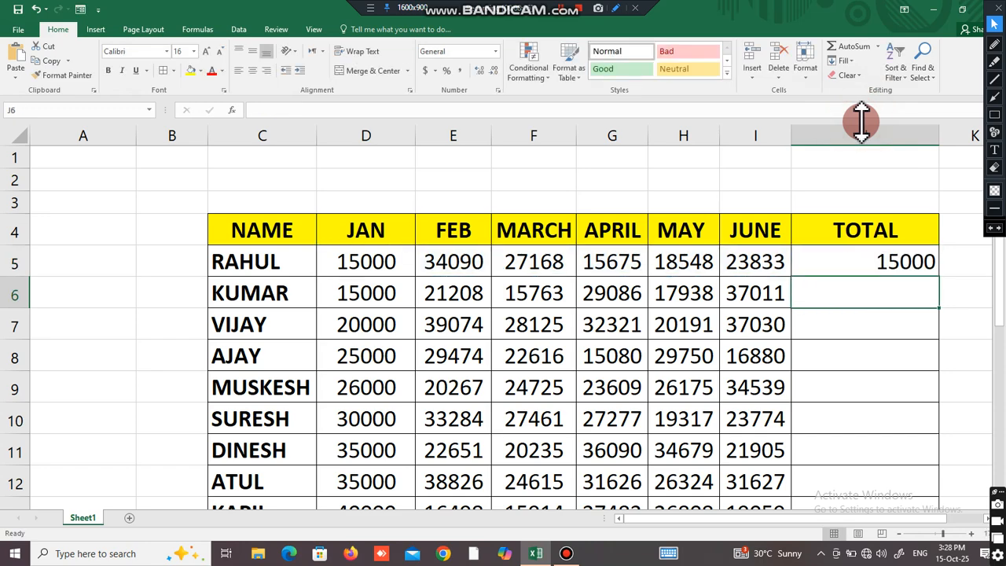
left_click(369, 265)
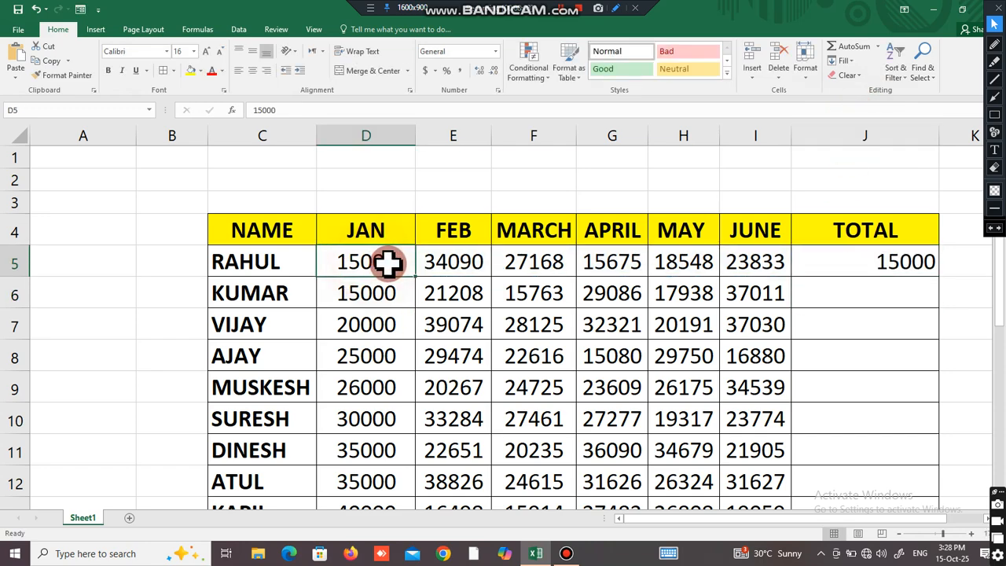
Clear J5 and look through the functions offered by AutoSum's More Functions option, without inserting one
left_click(899, 266)
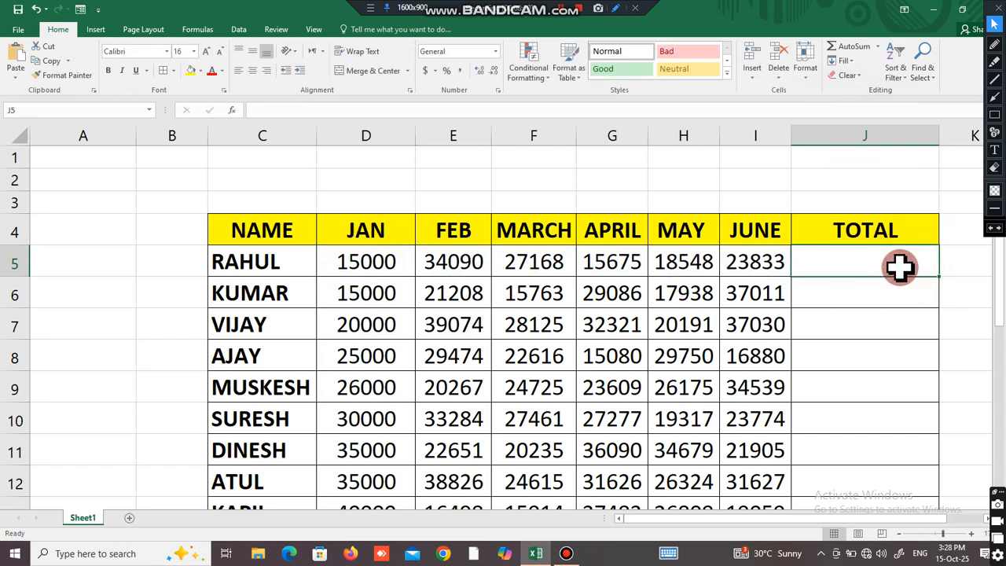
left_click(877, 46)
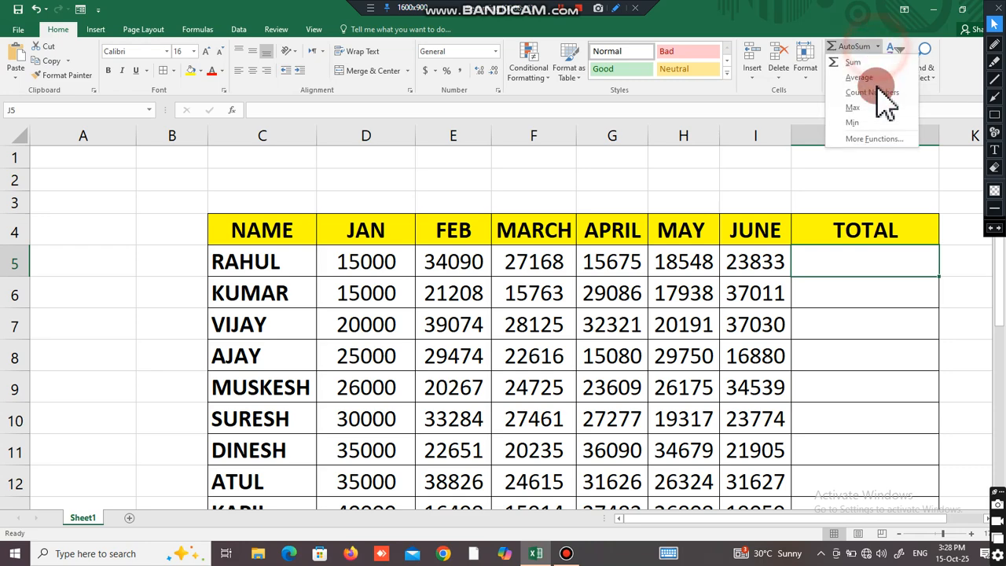
left_click(872, 139)
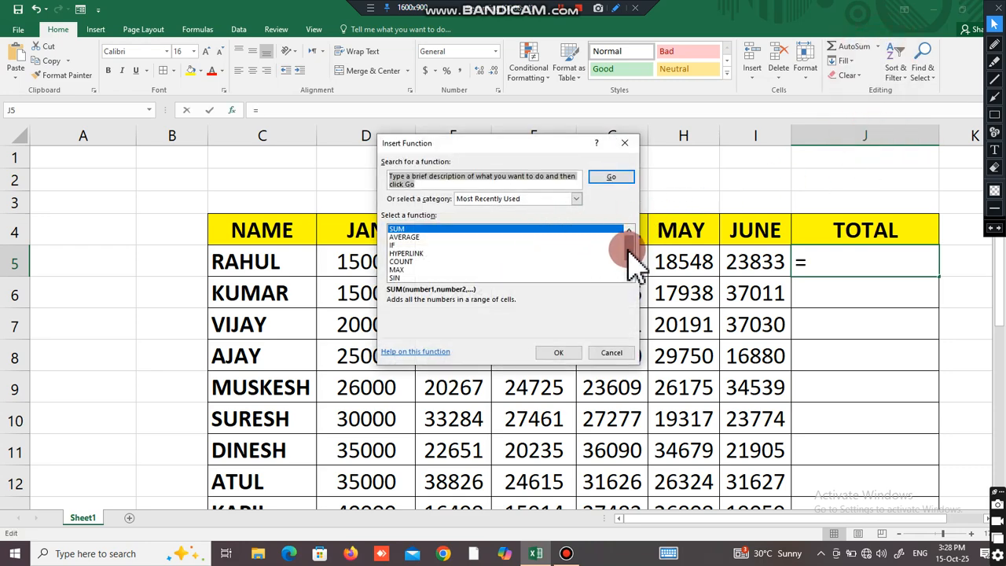
left_click_drag(628, 251, 629, 261)
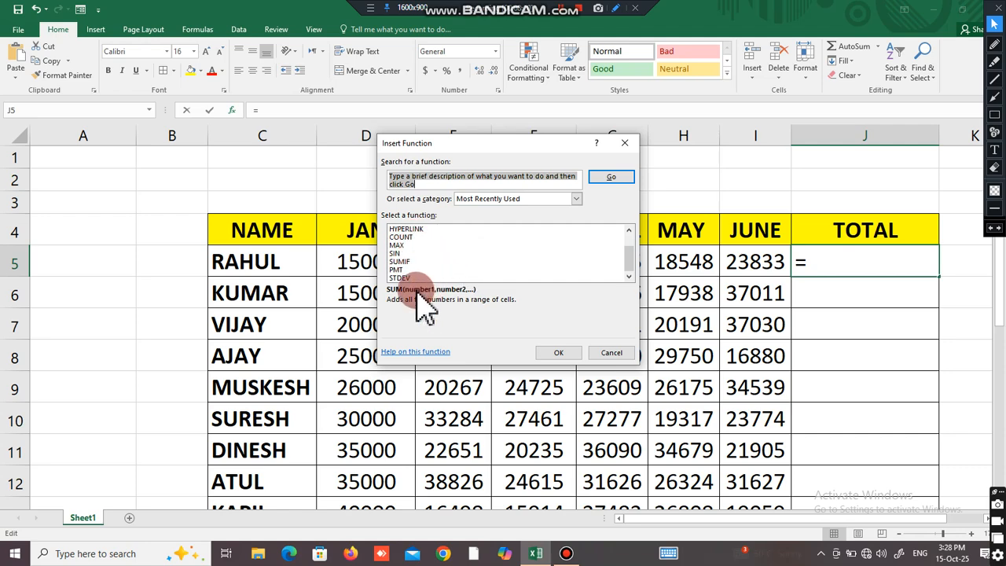
left_click(627, 143)
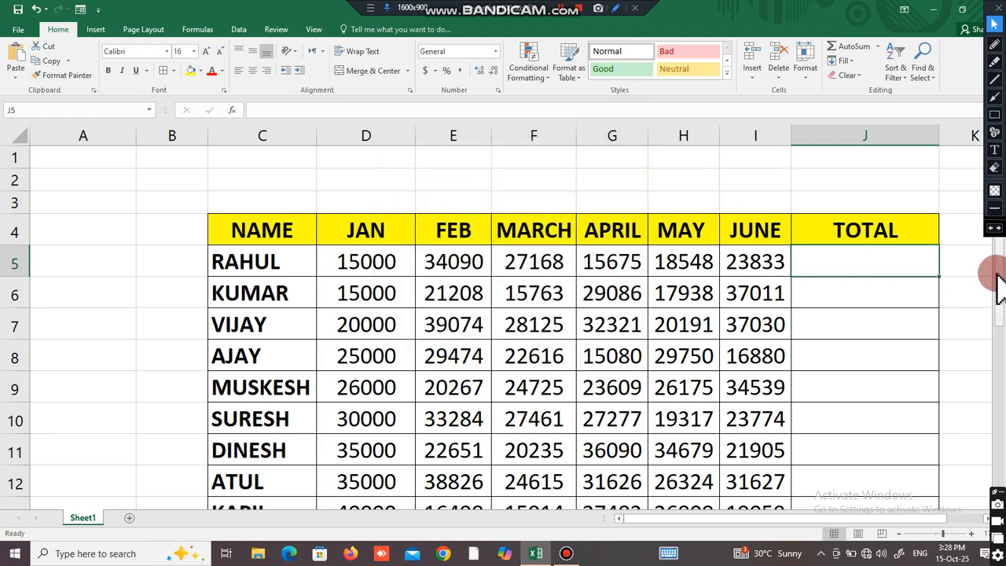
Clear the grand total cell J14 below the TOTAL column
left_click_drag(998, 283, 979, 377)
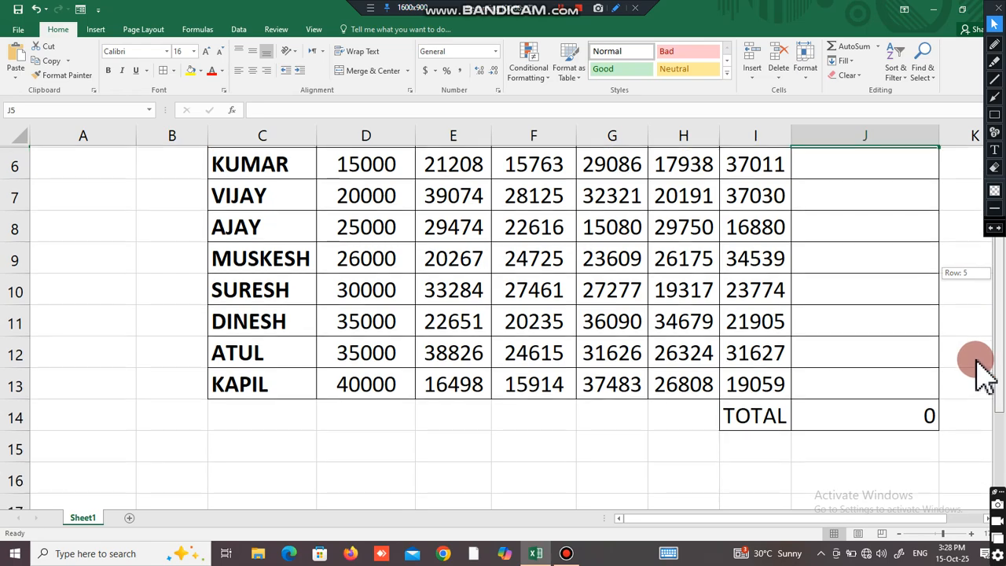
left_click(868, 423)
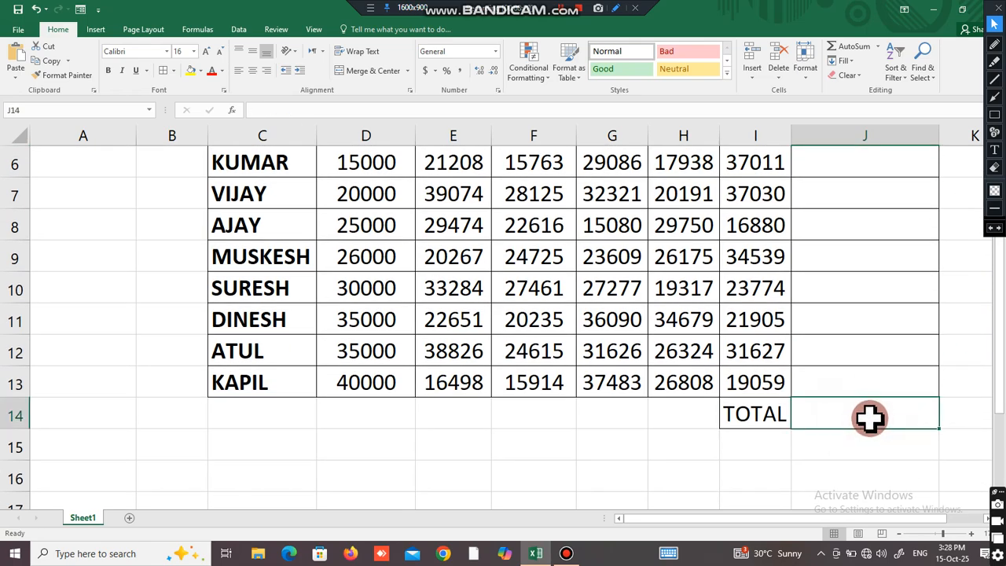
left_click_drag(995, 325, 993, 279)
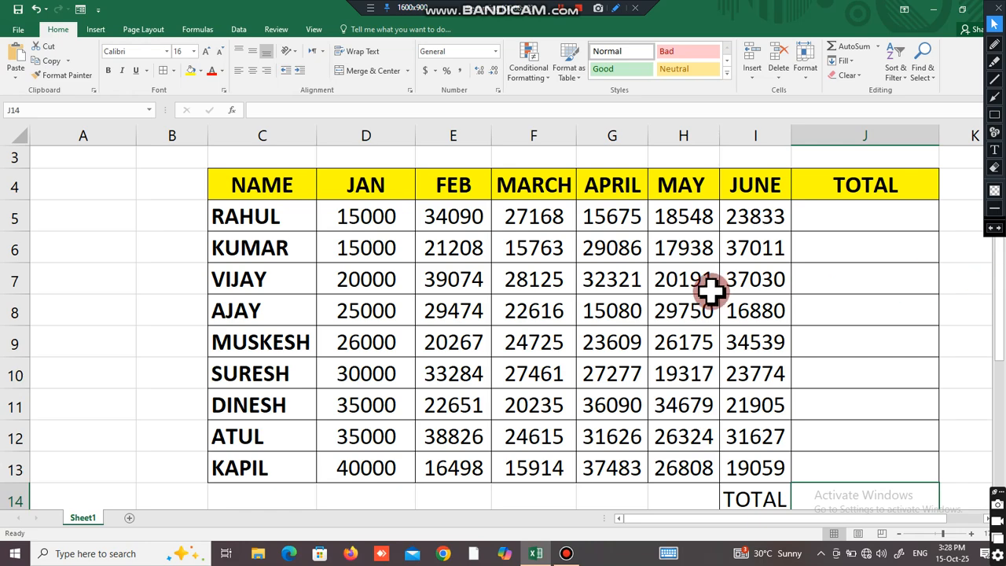
Total the January to June amounts D5:I5 in J5 with an automatic SUM formula
left_click(734, 220)
left_click(502, 252)
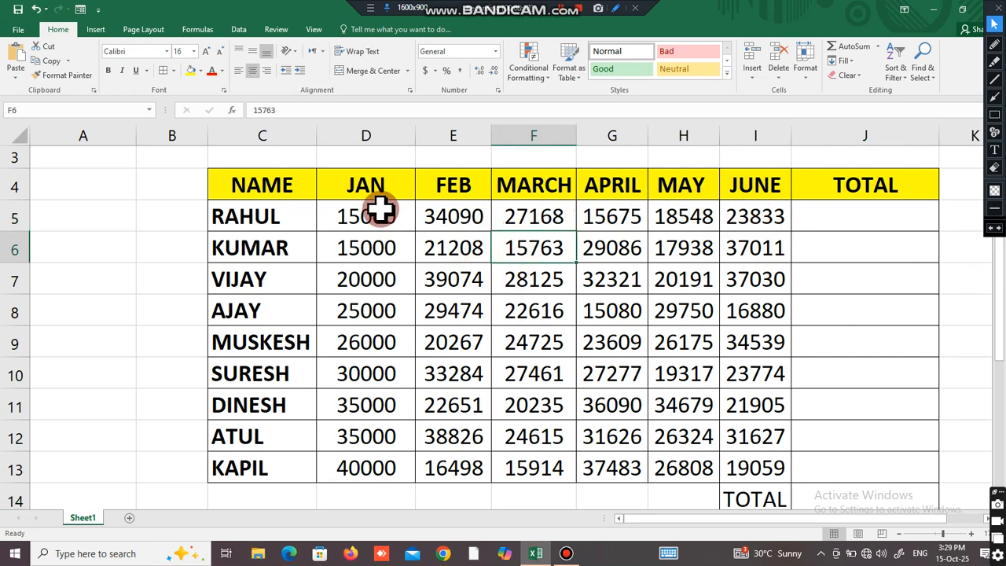
left_click_drag(377, 209, 741, 213)
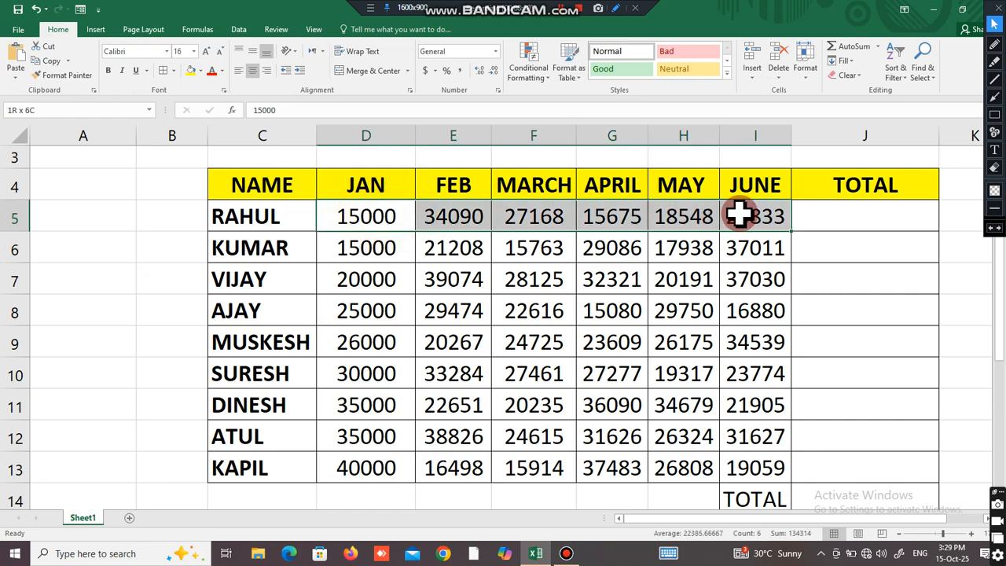
left_click(851, 216)
key("alt+equal")
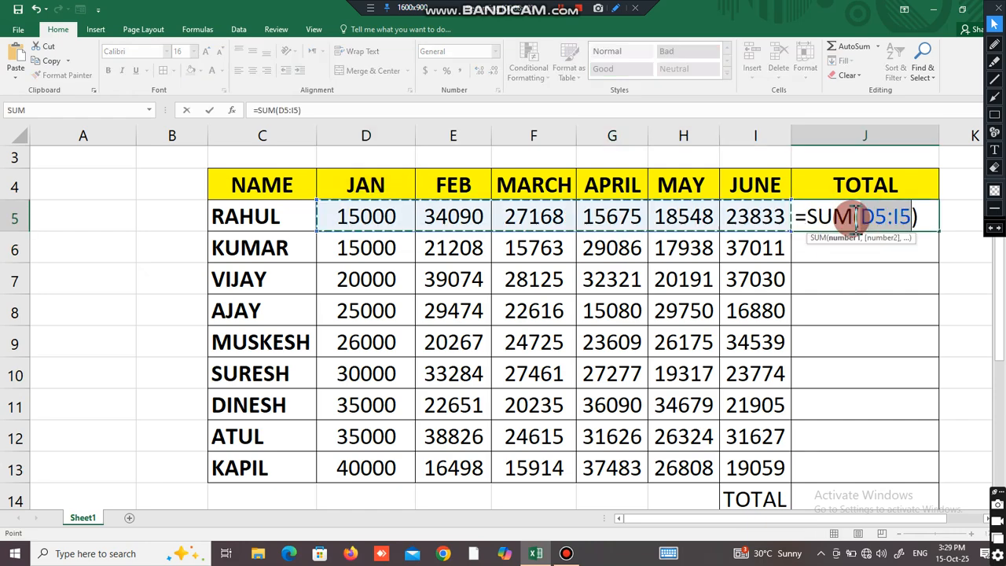
key("Return")
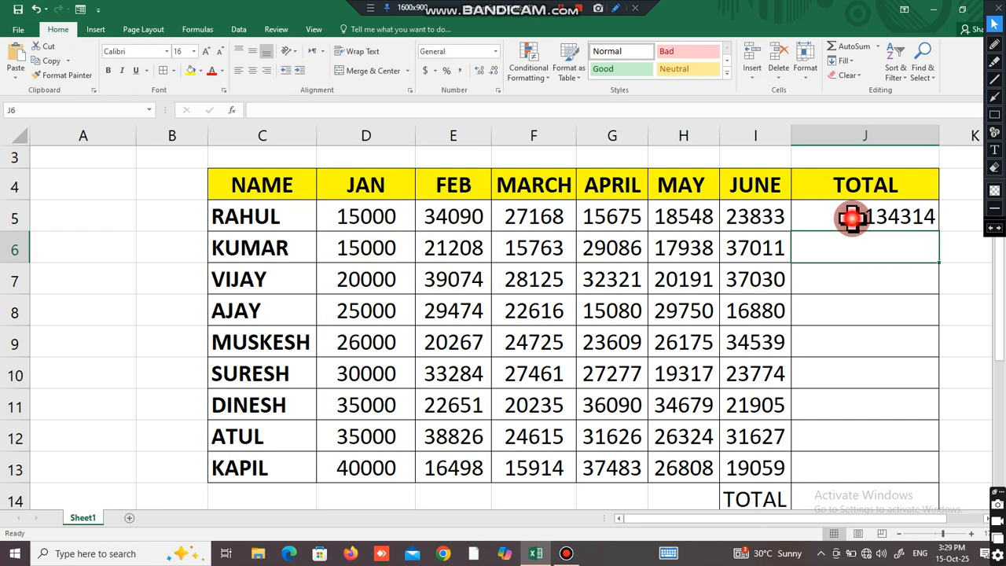
Apply the Currency number format to the total in J5
left_click_drag(851, 217, 826, 458)
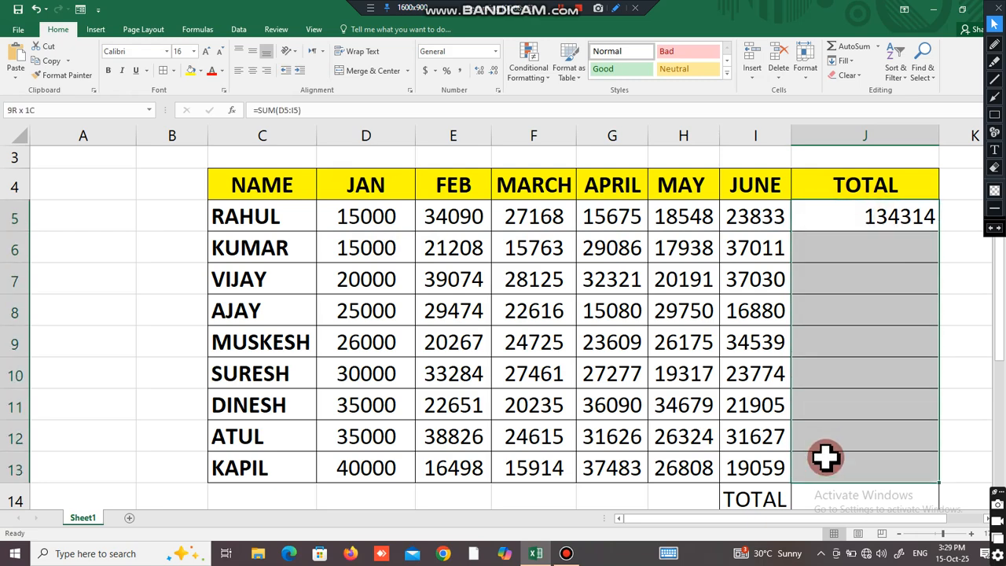
left_click(896, 224)
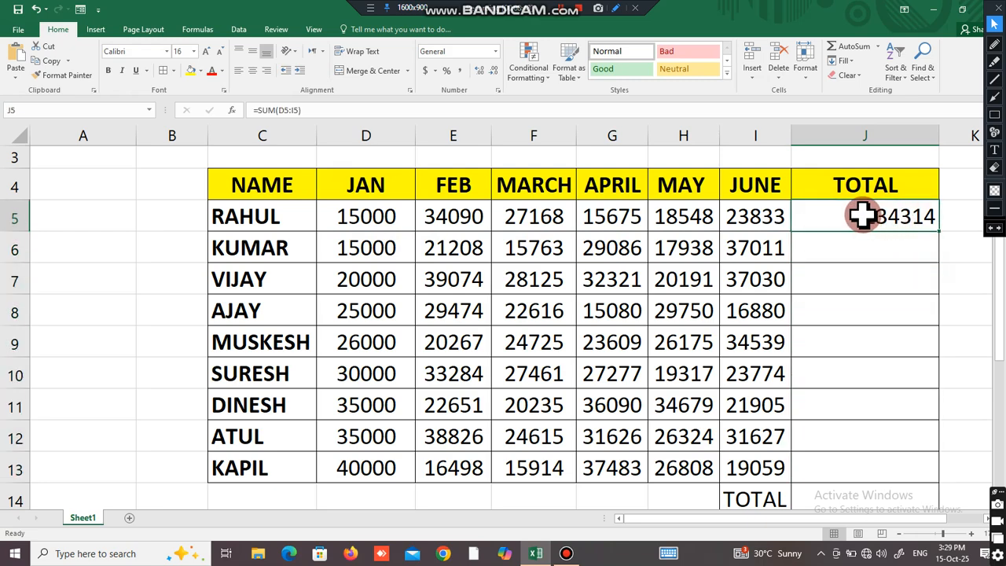
left_click(495, 51)
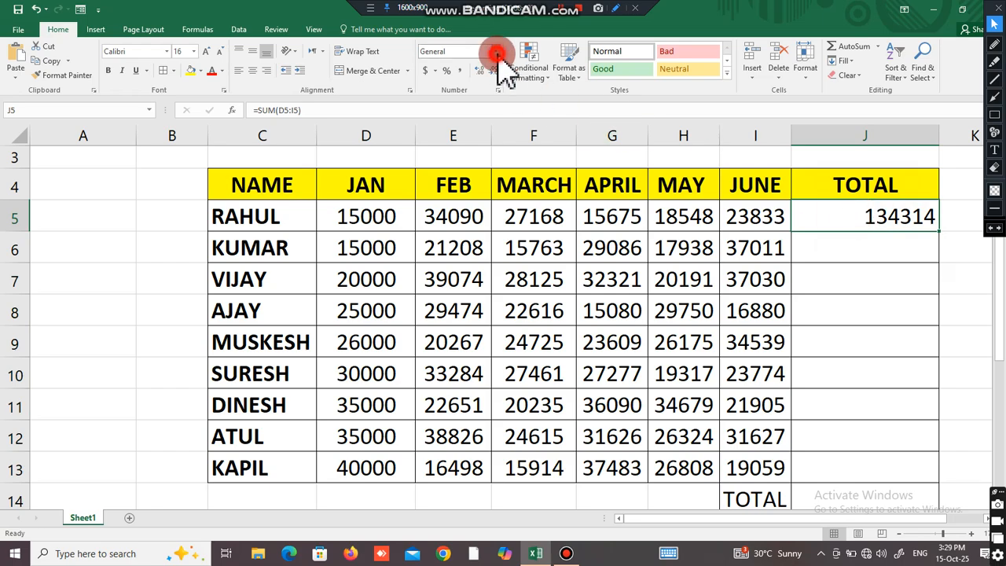
left_click(491, 130)
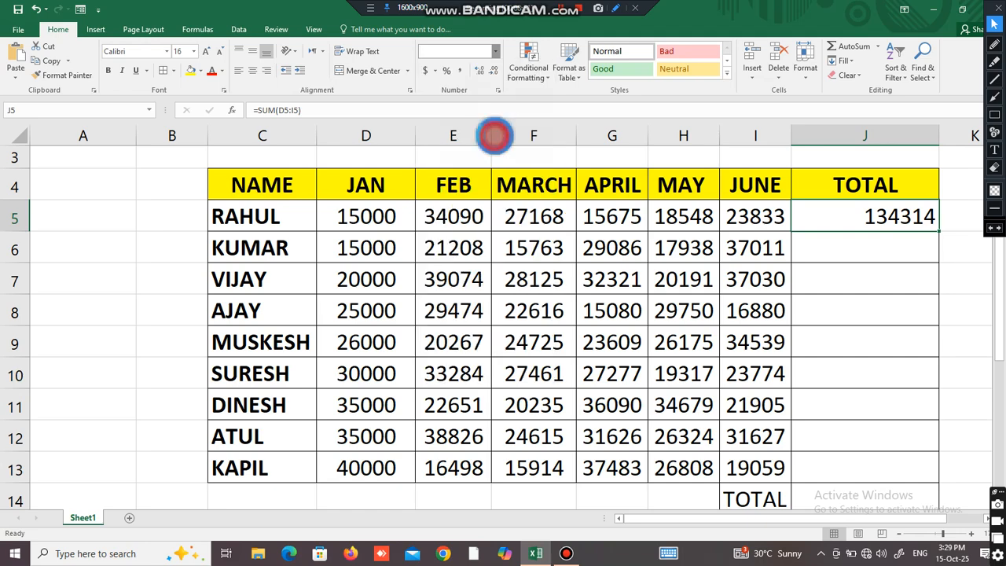
Change the currency symbol of J5 to ₹ English (India) in the detailed number format settings
left_click(495, 52)
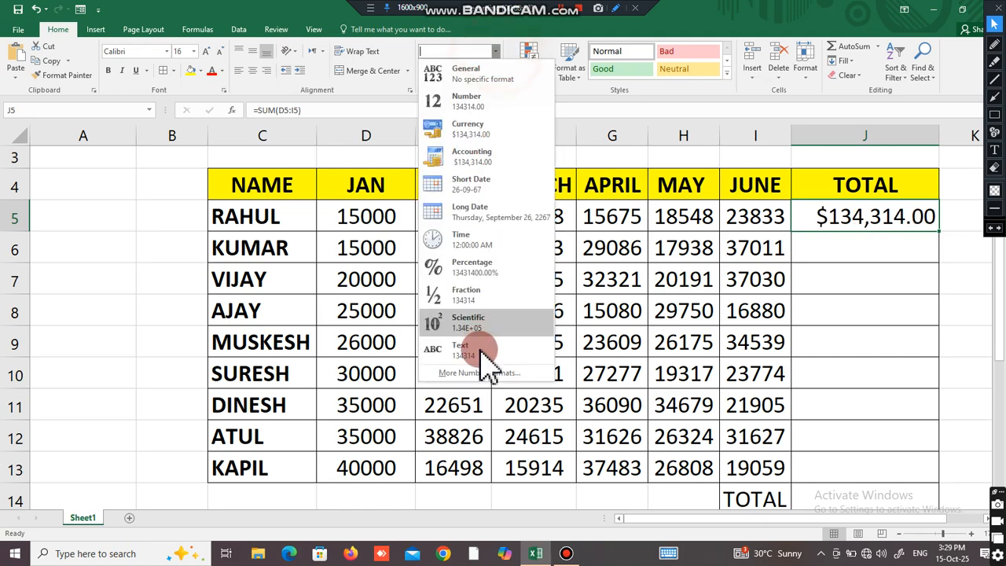
left_click(477, 365)
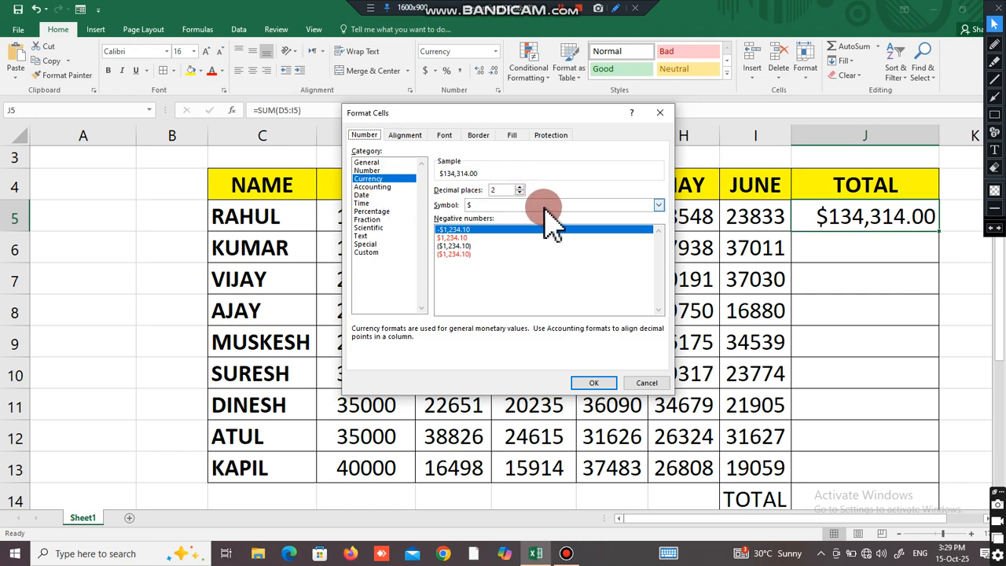
left_click(659, 205)
left_click(659, 256)
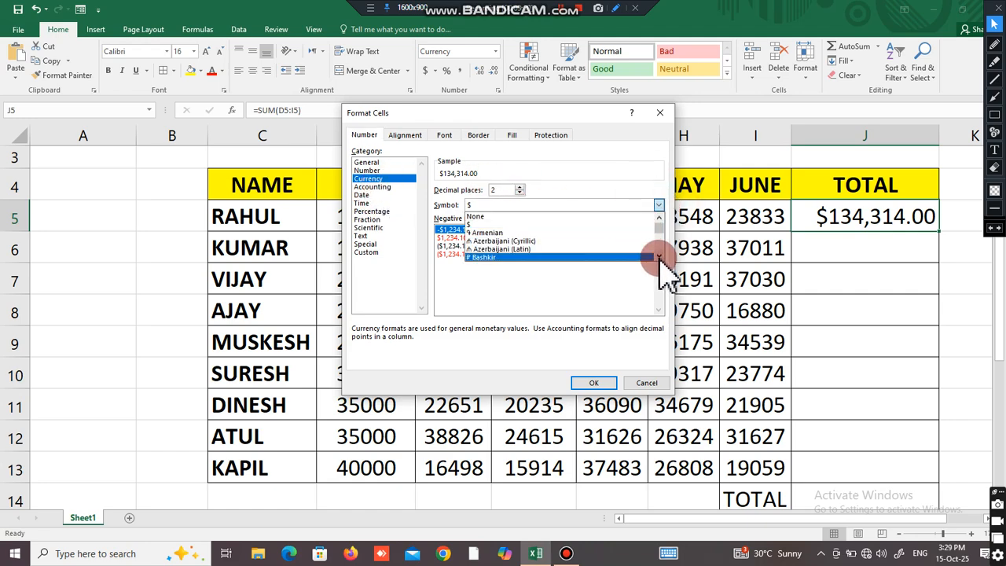
left_click(659, 257)
left_click(660, 256)
left_click(660, 256)
left_click(659, 257)
left_click(660, 257)
left_click(659, 257)
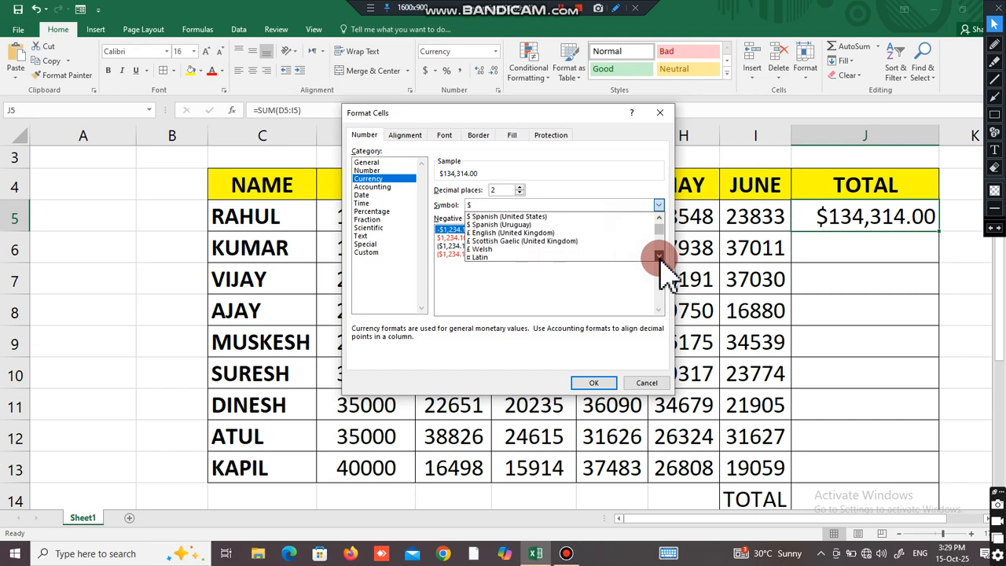
left_click(659, 256)
left_click(659, 257)
left_click(659, 256)
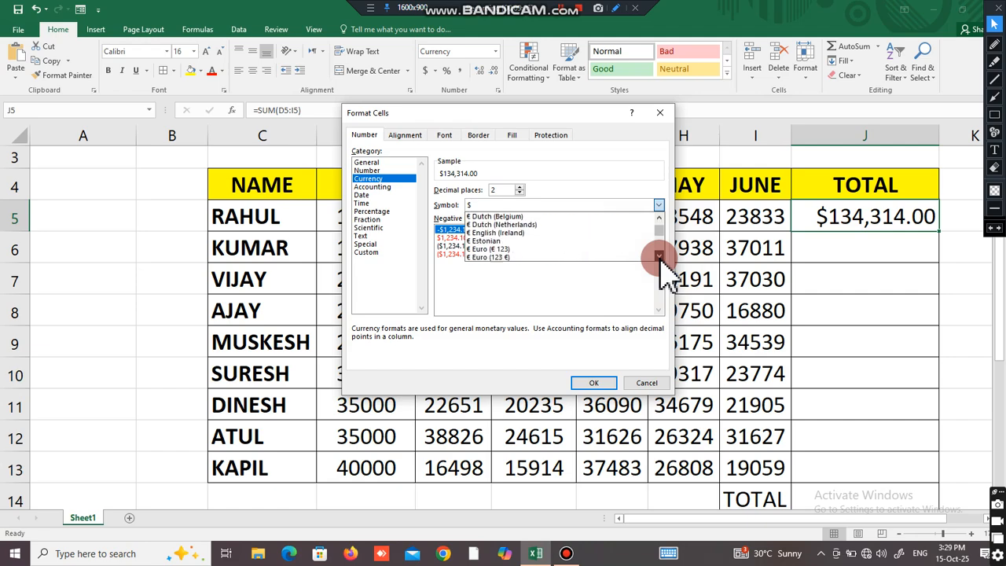
left_click(659, 256)
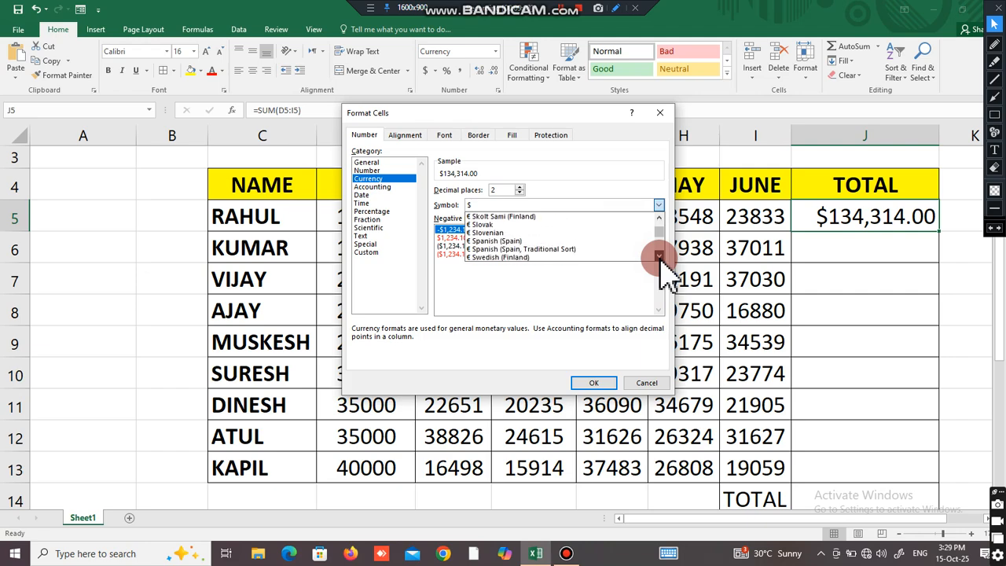
left_click(659, 256)
left_click(659, 256)
left_click(659, 256)
left_click(660, 257)
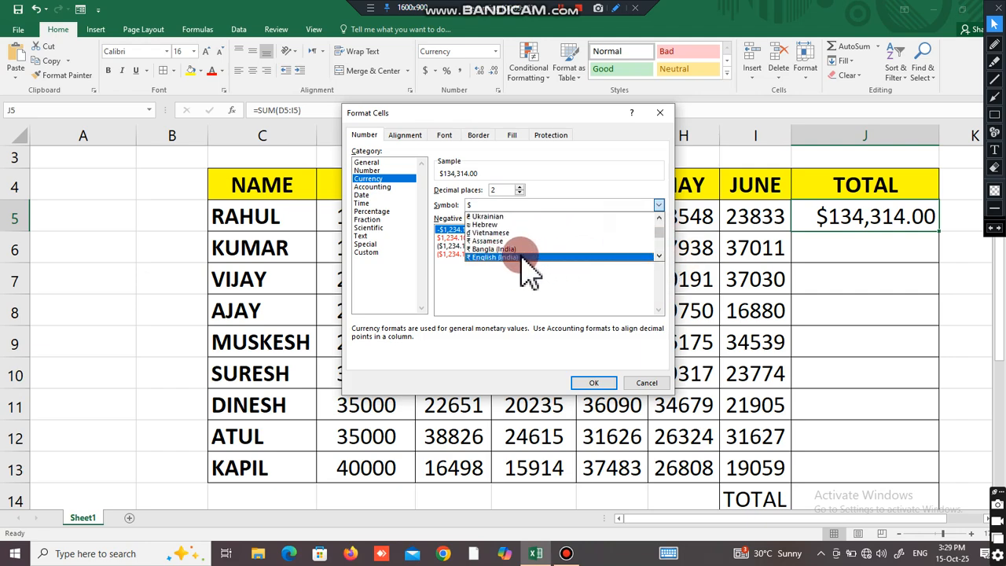
left_click(511, 257)
left_click(591, 383)
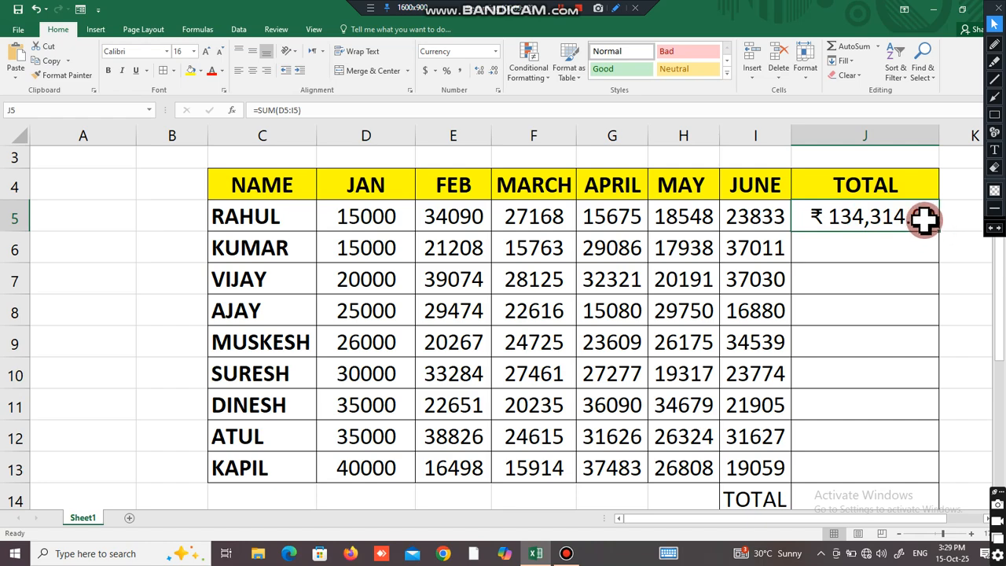
Remove both decimal places from J5 and fill its formula down the TOTAL column to J14
left_click(493, 70)
left_click(493, 70)
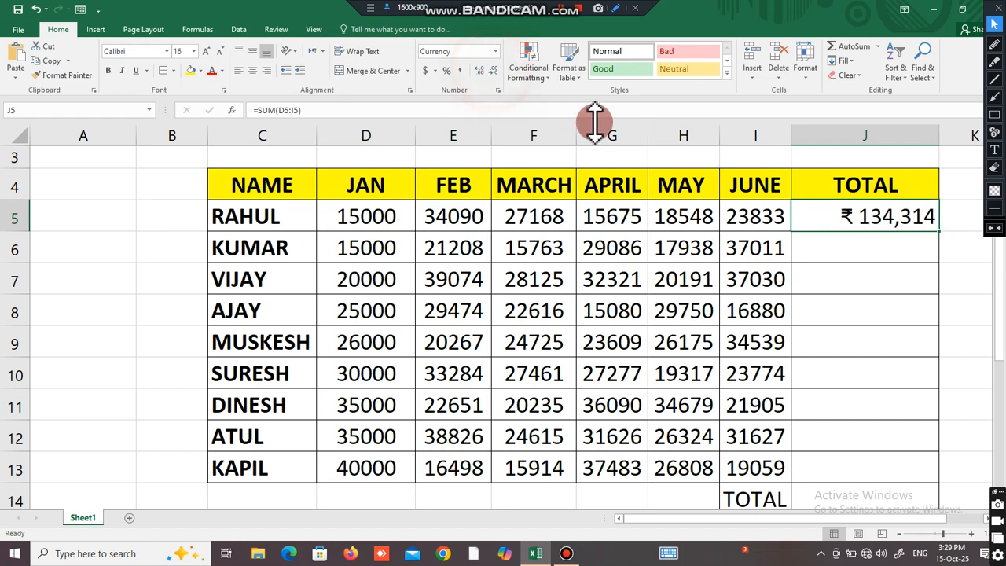
double_click(939, 231)
left_click(872, 285)
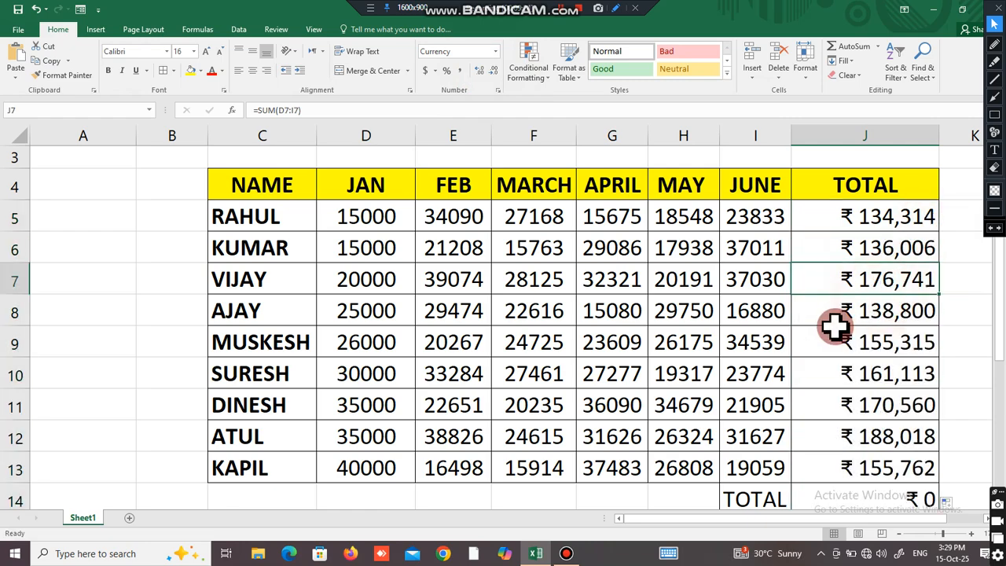
Replace the formula in J14 with an automatic SUM of J5:J13 for the grand total
scroll(855, 340, "down", 1)
left_click(896, 414)
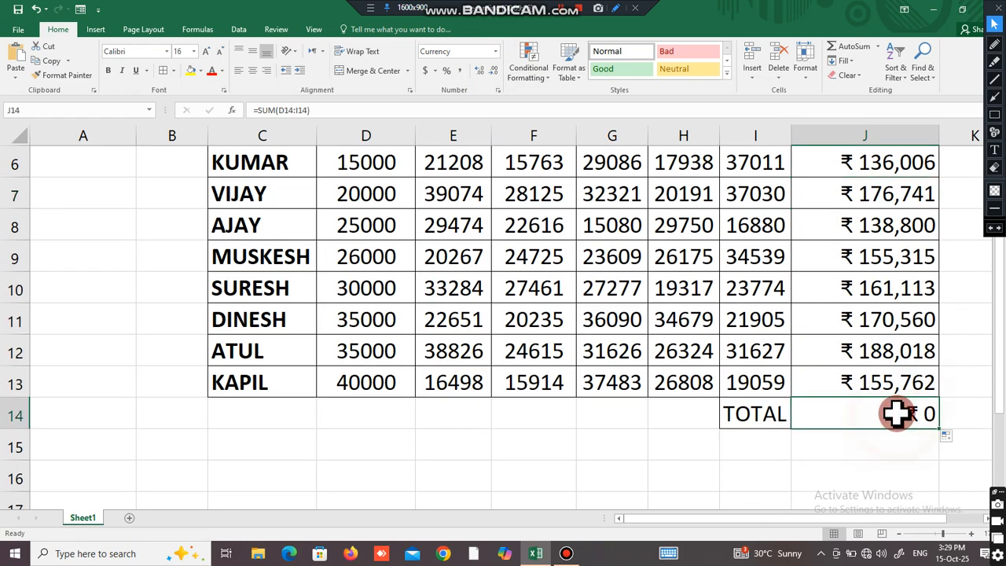
key("alt+equal")
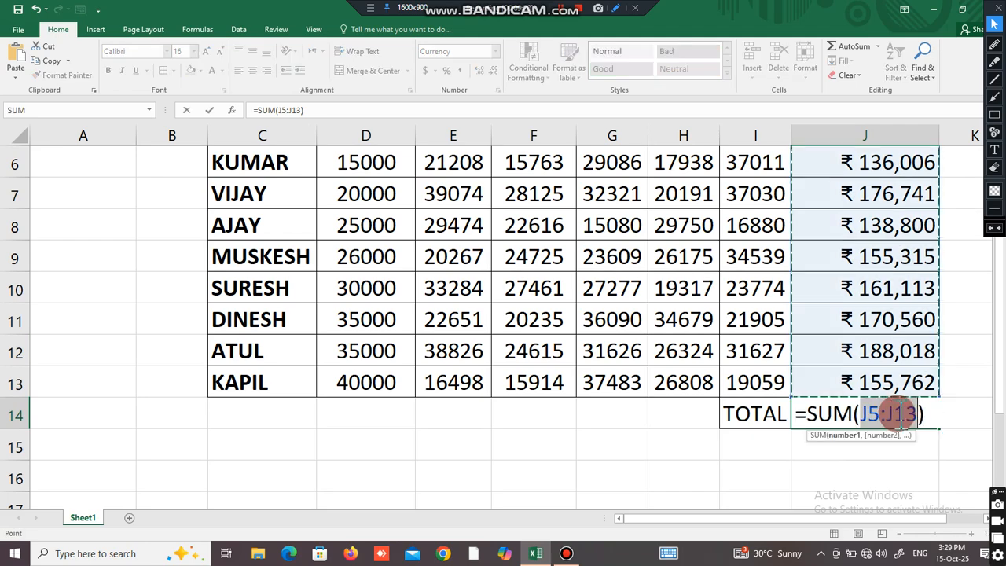
key("Return")
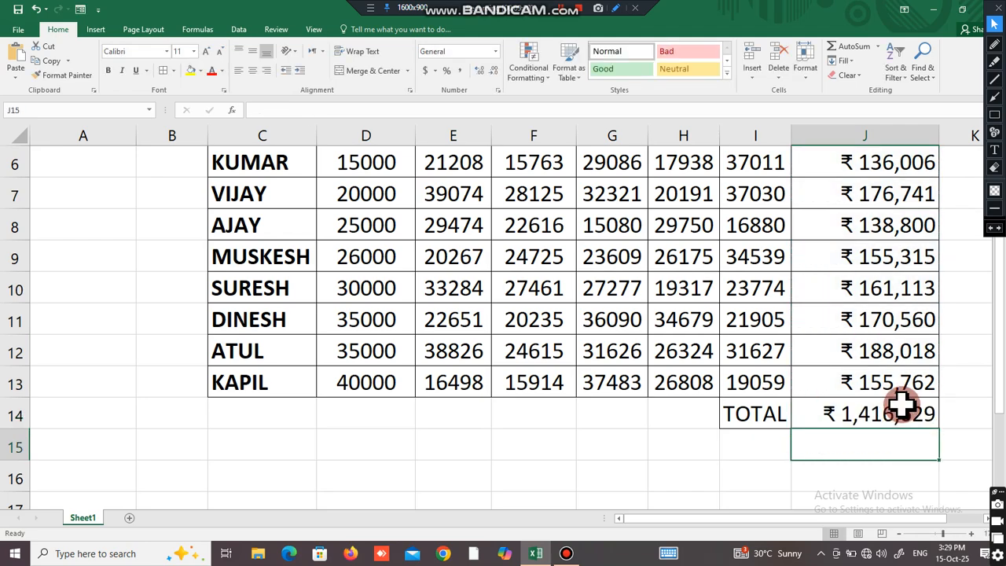
Center the totals in J5:J13 horizontally
left_click_drag(1000, 314, 1000, 259)
left_click_drag(915, 218, 893, 419)
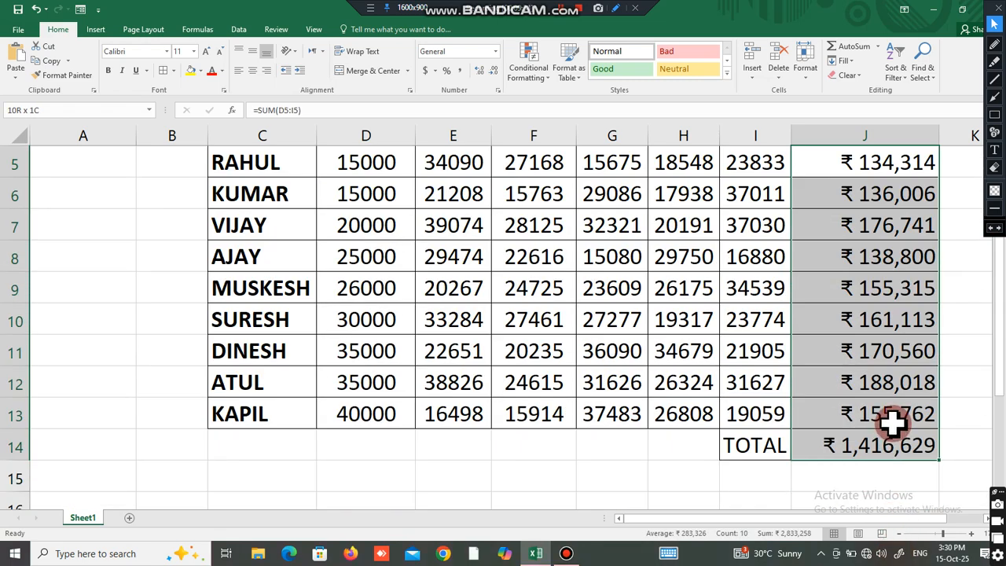
left_click(253, 71)
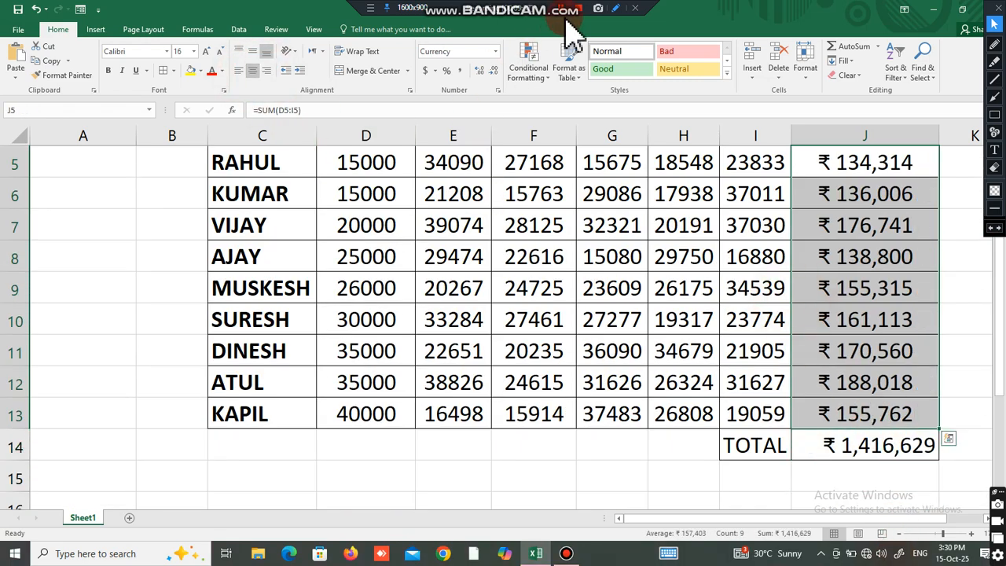